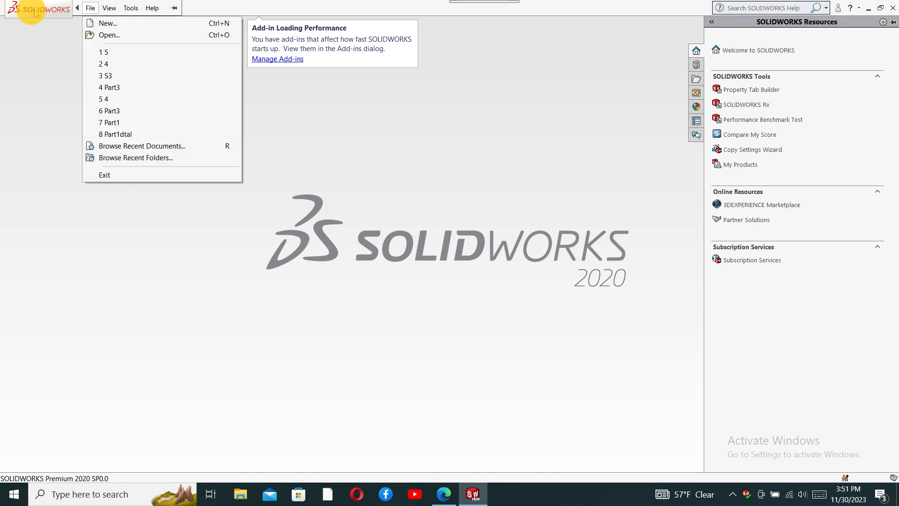
Create a new part and sketch a center rectangle about 120 by 62 mm on the Front Plane, centred on the origin
{"action": "left_click", "coordinate": [93, 21]}
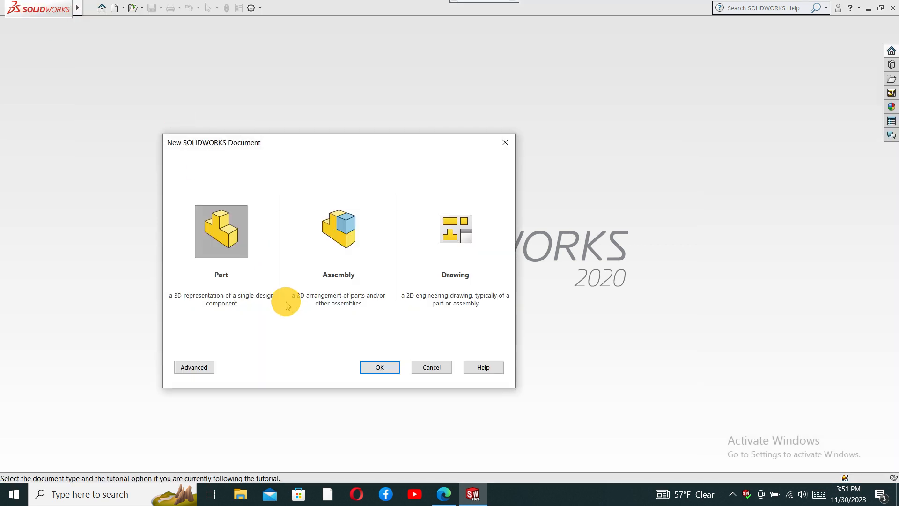
{"action": "left_click", "coordinate": [382, 365]}
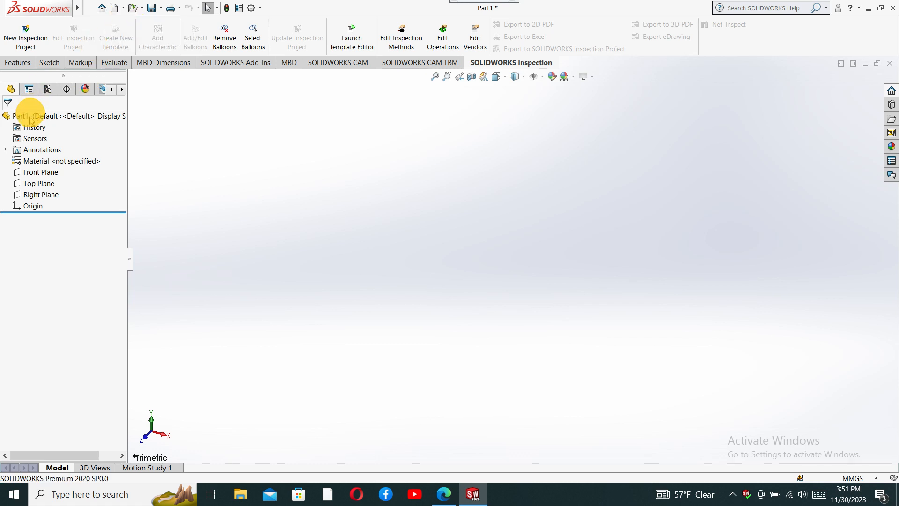
{"action": "left_click", "coordinate": [44, 173]}
{"action": "left_click", "coordinate": [95, 154]}
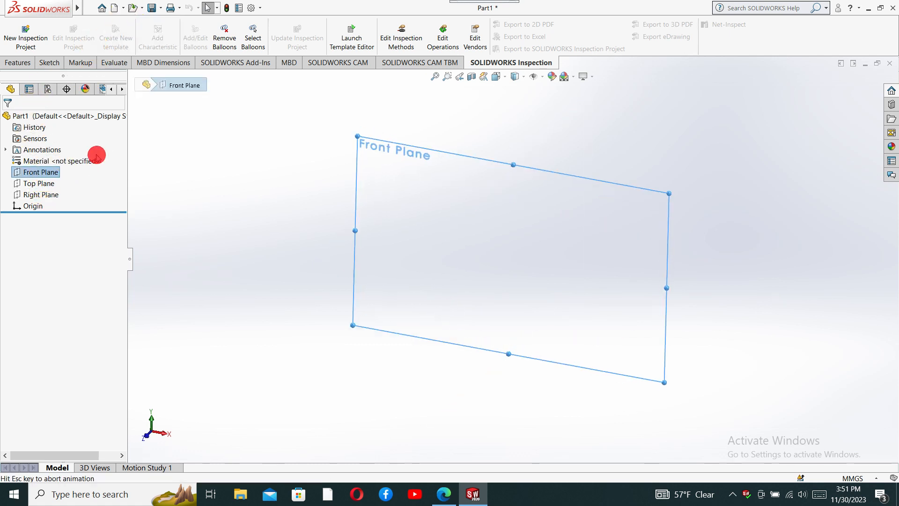
{"action": "left_click", "coordinate": [55, 64]}
{"action": "left_click", "coordinate": [96, 37]}
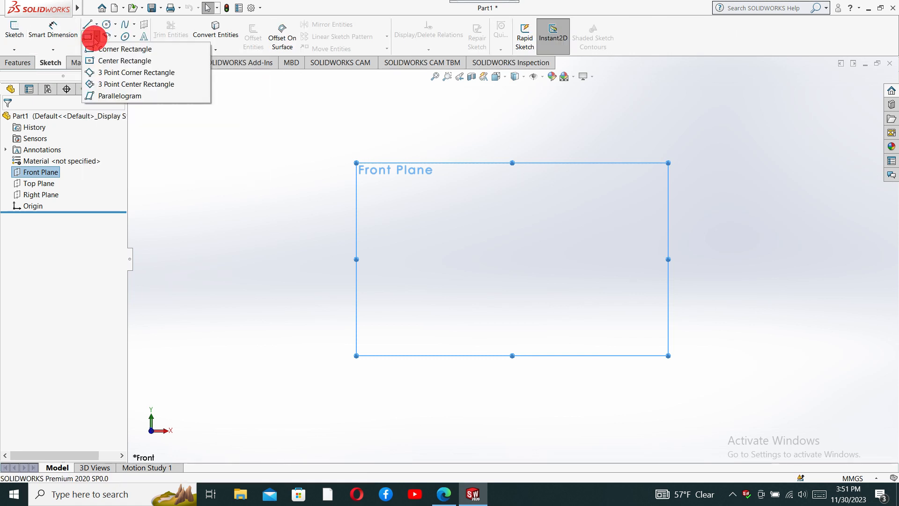
{"action": "left_click", "coordinate": [94, 61]}
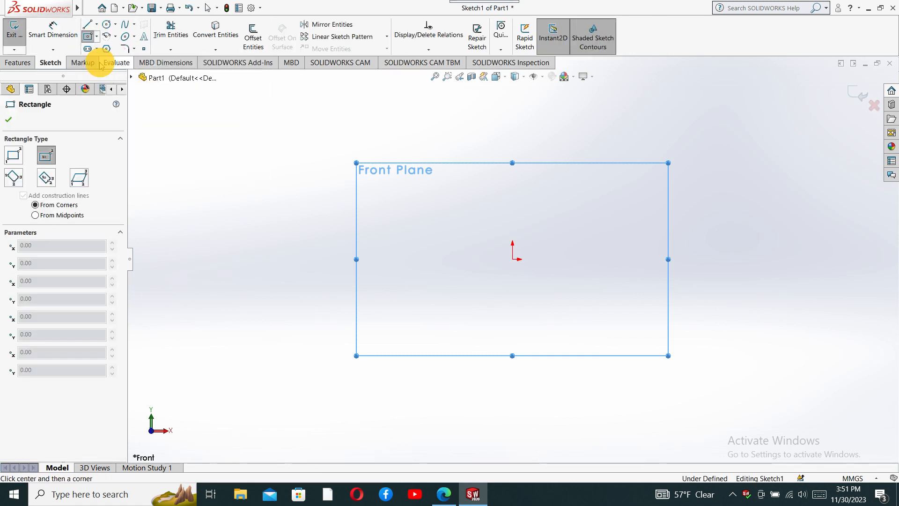
{"action": "left_click", "coordinate": [512, 260]}
{"action": "left_click_drag", "start_coordinate": [514, 260], "coordinate": [618, 204]}
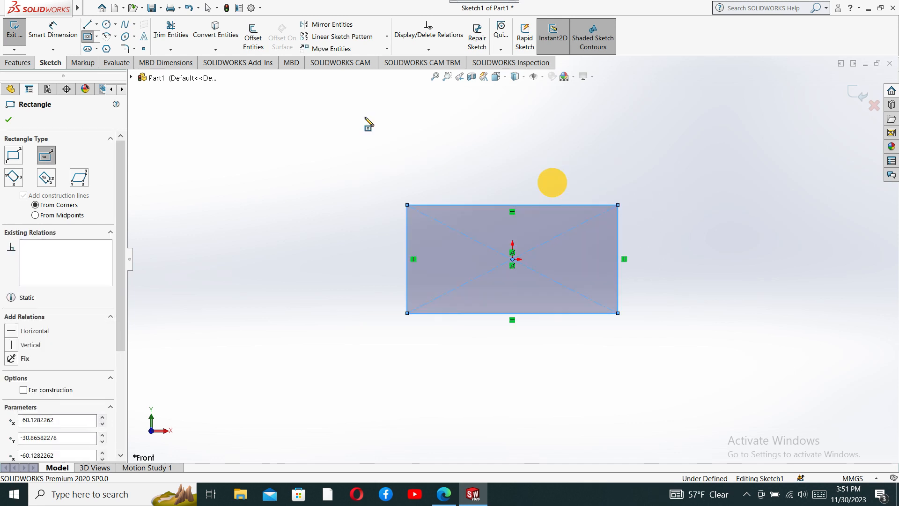
Dimension the rectangle to 120 mm wide and 35 mm high
{"action": "left_click", "coordinate": [53, 31]}
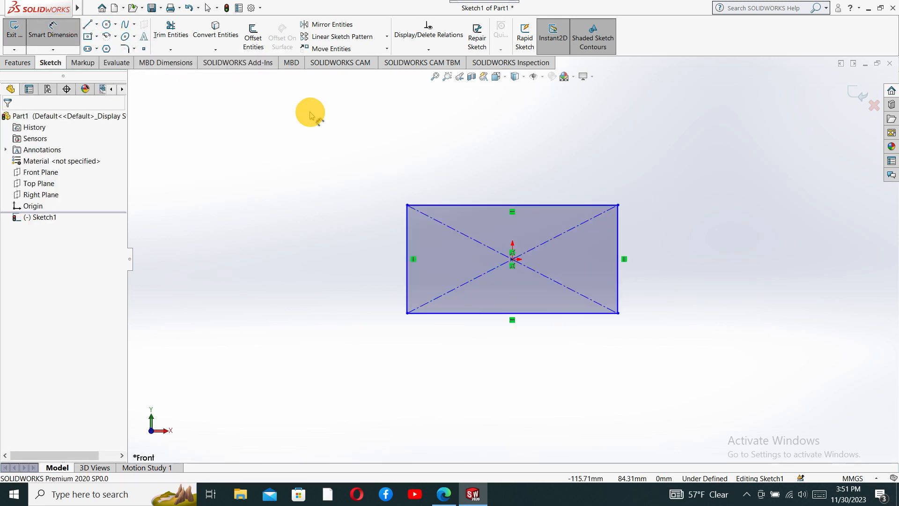
{"action": "left_click", "coordinate": [459, 205]}
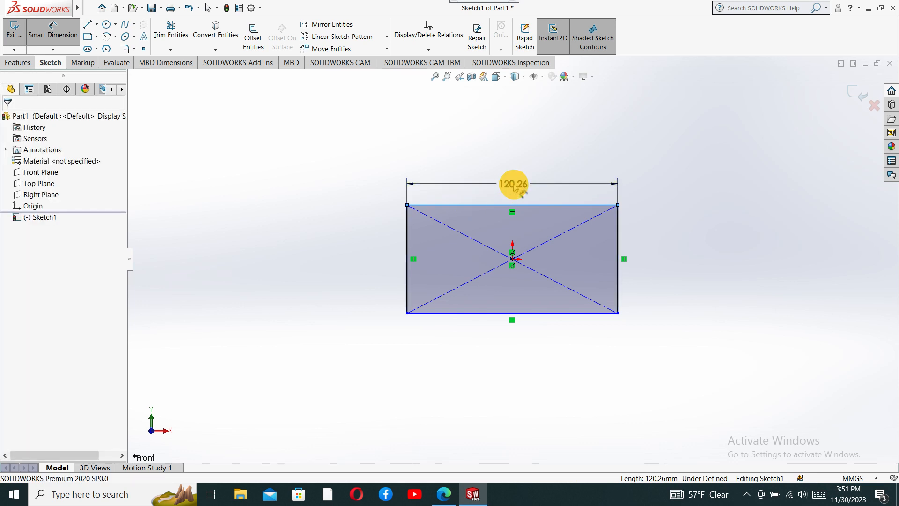
{"action": "left_click", "coordinate": [513, 183]}
{"action": "type", "text": "120"}
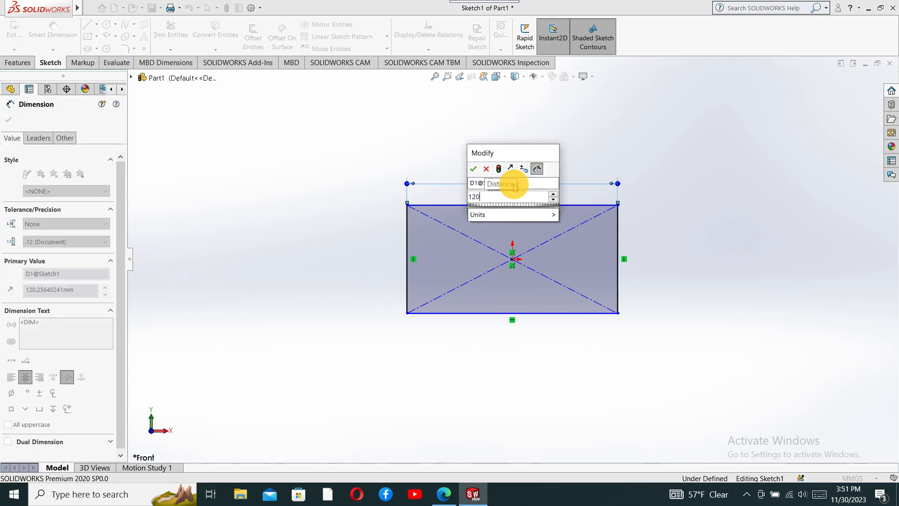
{"action": "key", "text": "Return"}
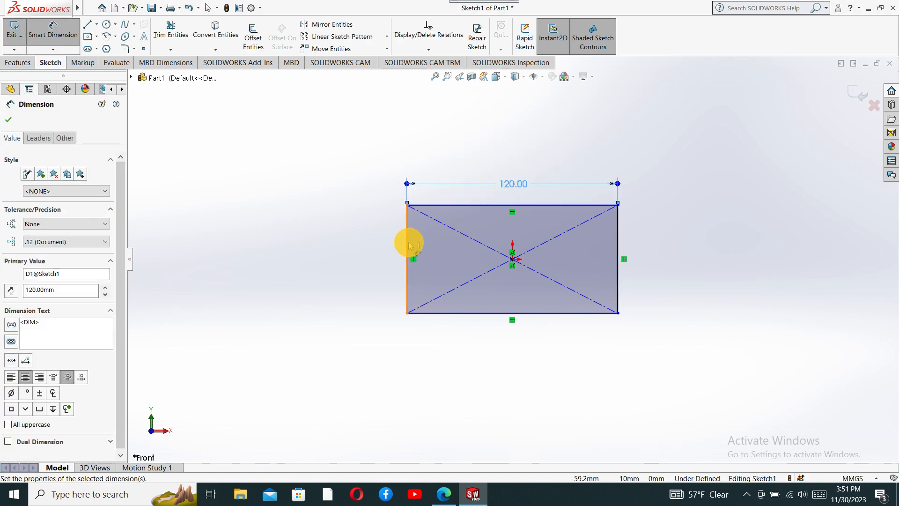
{"action": "left_click", "coordinate": [408, 244]}
{"action": "left_click", "coordinate": [371, 250]}
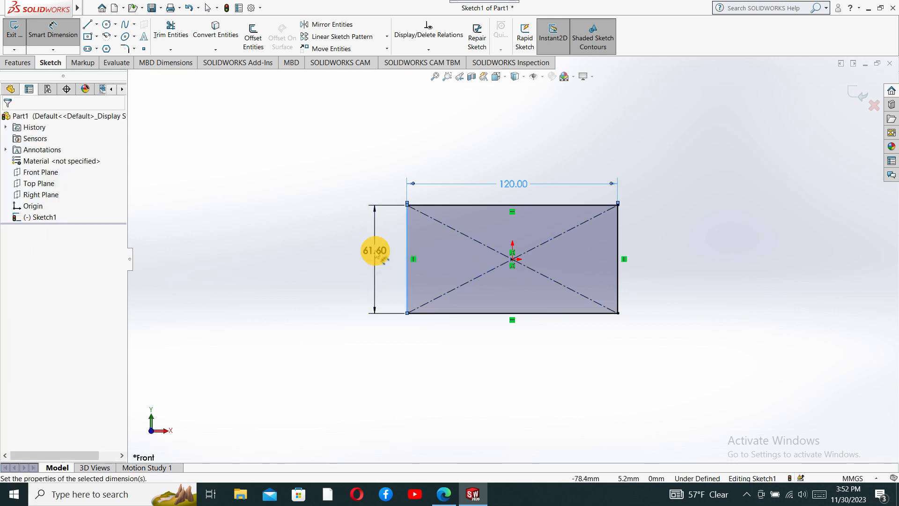
{"action": "type", "text": "35"}
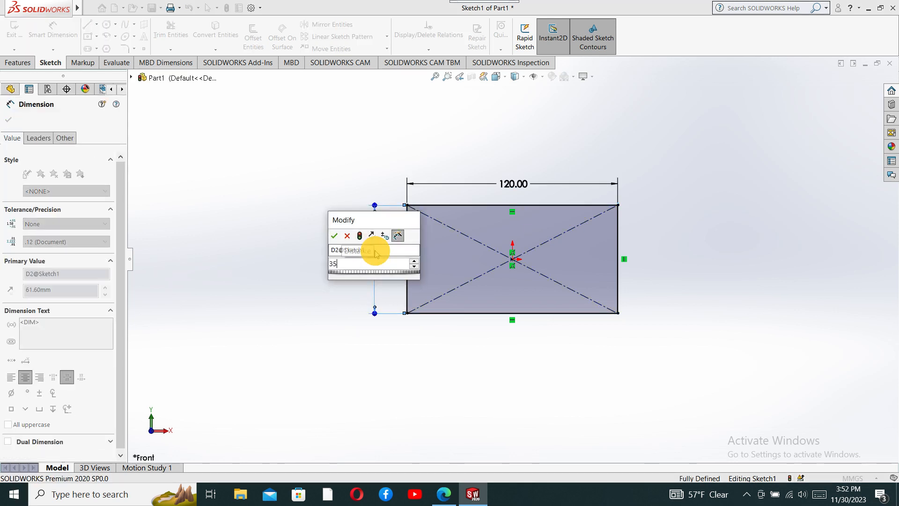
{"action": "key", "text": "Return"}
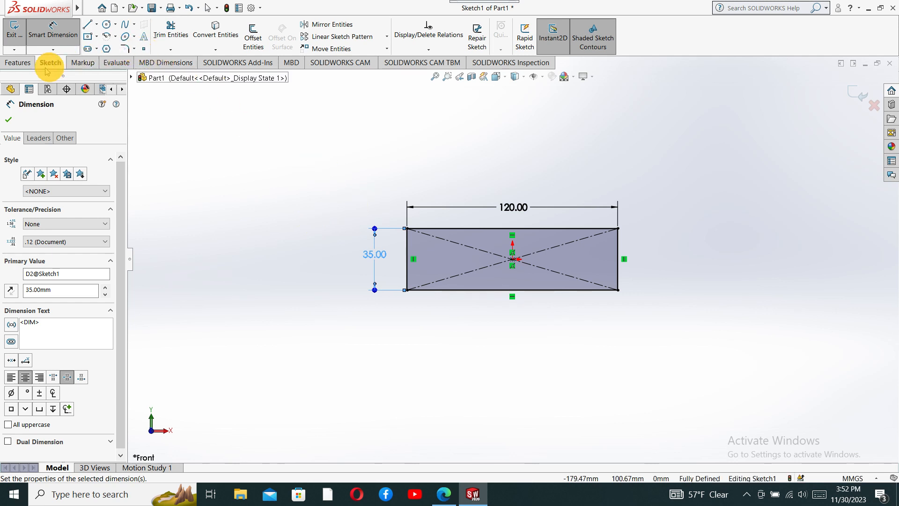
Extrude the rectangle into a solid block with a blind depth of 60 mm
{"action": "left_click", "coordinate": [28, 67]}
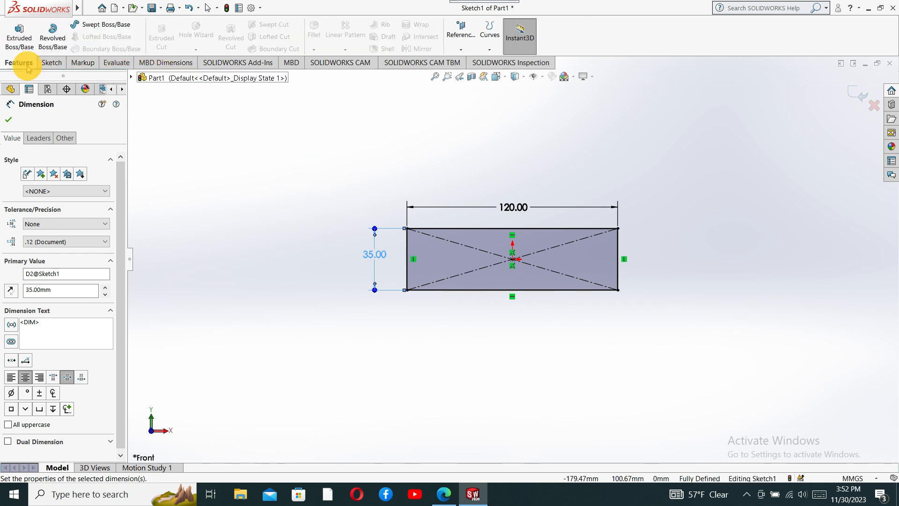
{"action": "left_click", "coordinate": [9, 121]}
{"action": "left_click", "coordinate": [19, 38]}
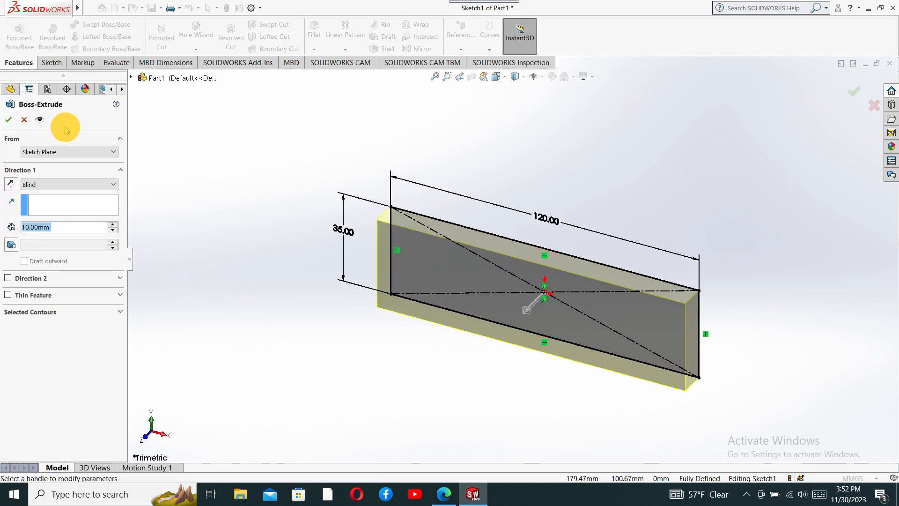
{"action": "type", "text": "60"}
{"action": "key", "text": "Return"}
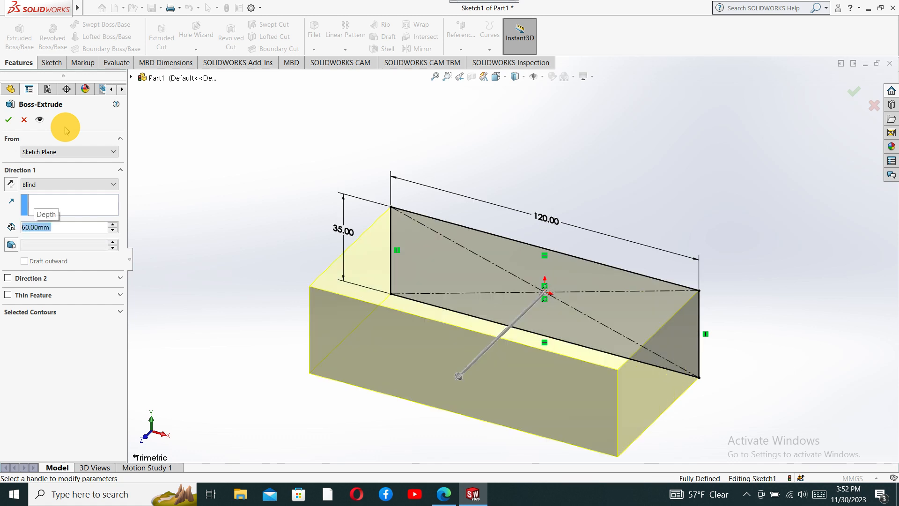
{"action": "left_click", "coordinate": [9, 119]}
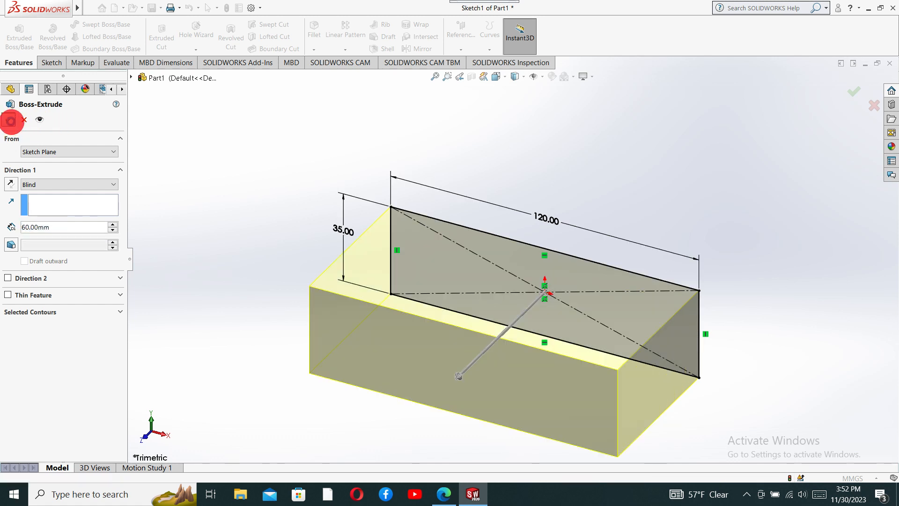
On the block's front face, sketch corner rectangles about 46 by 8 mm from the lower-right corner and about 99 by 15 mm from the upper-left corner
{"action": "left_click", "coordinate": [359, 363]}
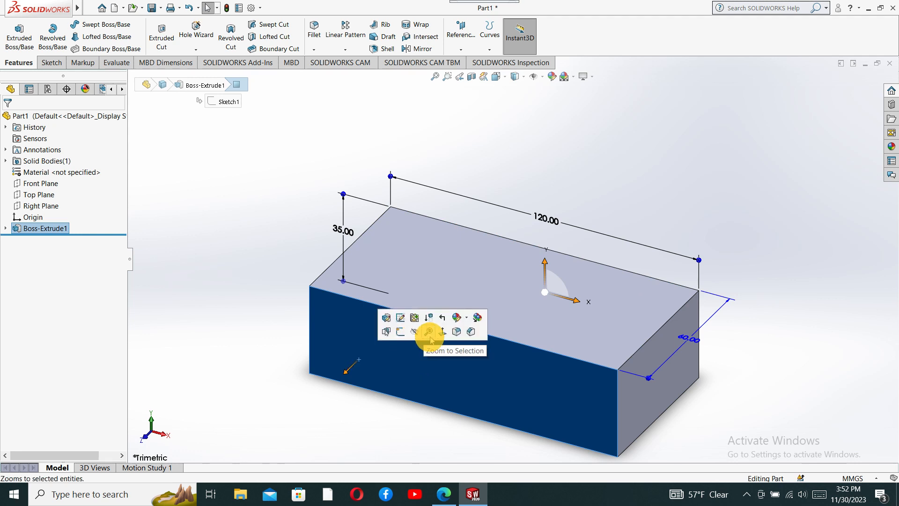
{"action": "left_click", "coordinate": [446, 331]}
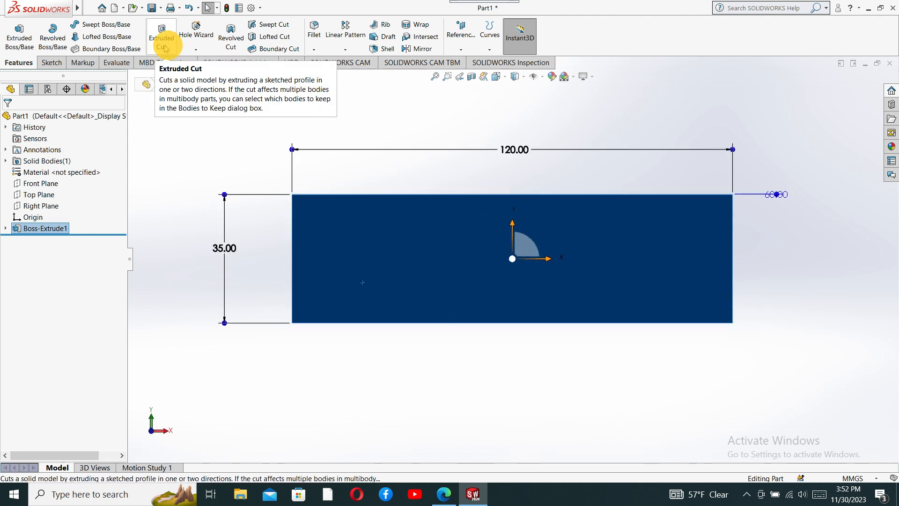
{"action": "left_click", "coordinate": [49, 66]}
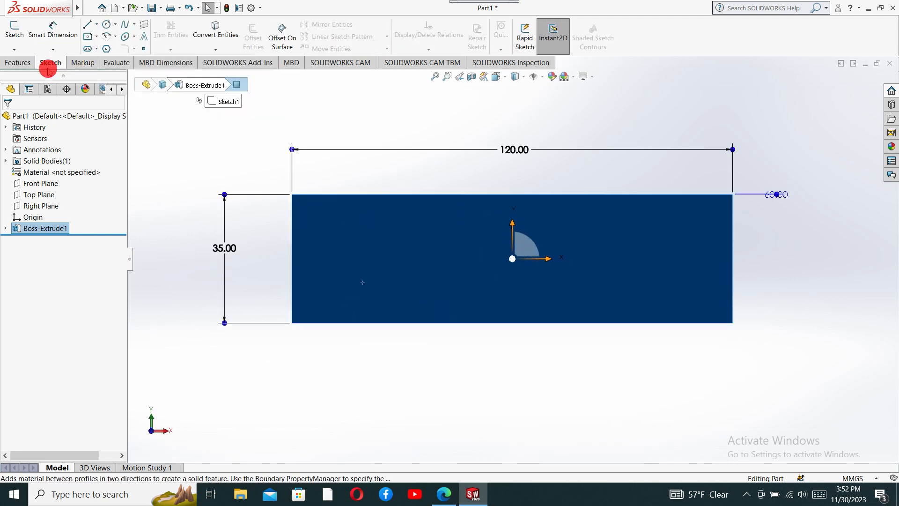
{"action": "left_click", "coordinate": [96, 36]}
{"action": "left_click", "coordinate": [93, 49]}
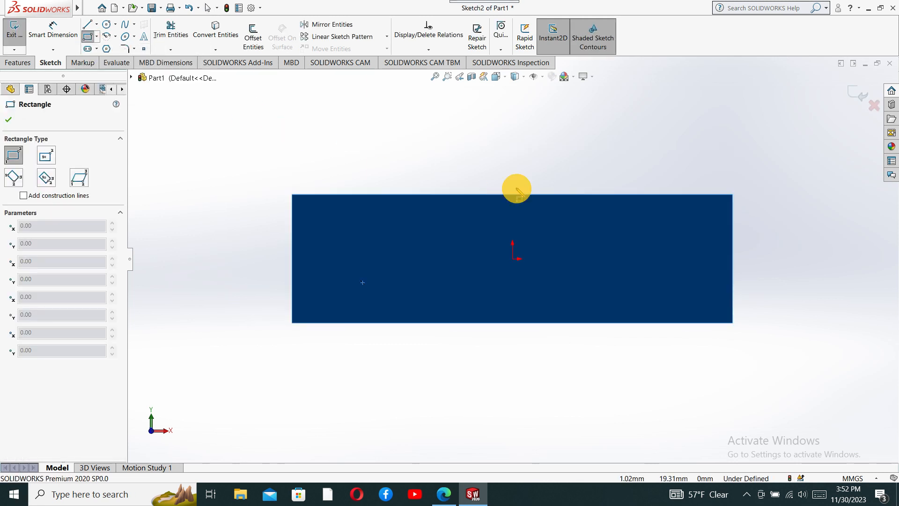
{"action": "left_click", "coordinate": [733, 322]}
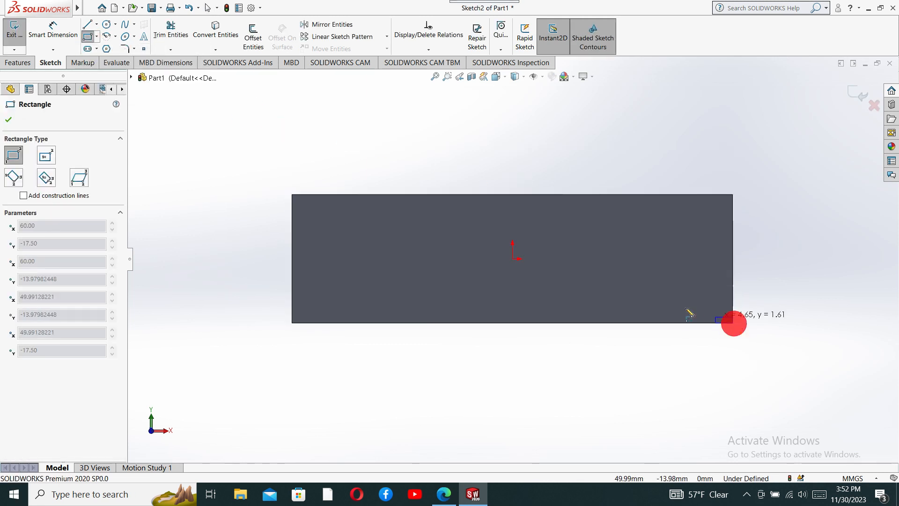
{"action": "left_click", "coordinate": [565, 293]}
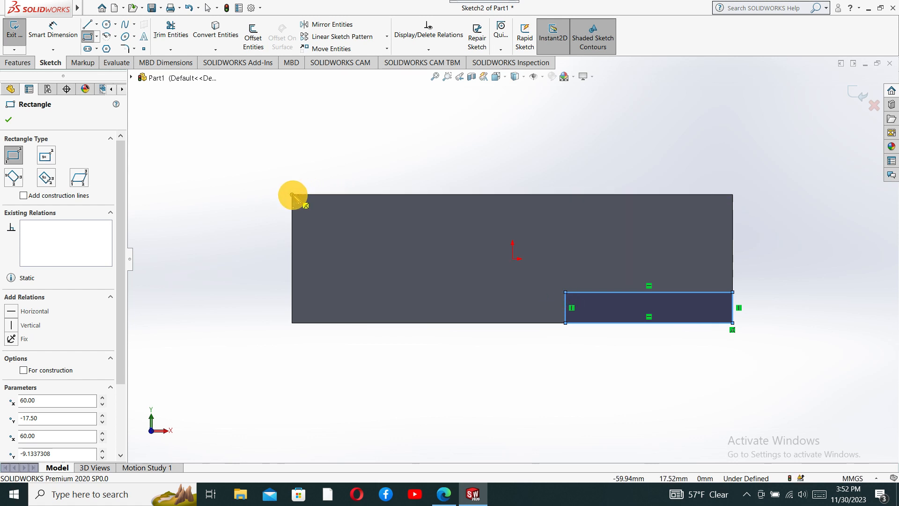
{"action": "mouse_move", "coordinate": [292, 194]}
{"action": "left_mouse_down"}
{"action": "mouse_move", "coordinate": [566, 245]}
{"action": "mouse_move", "coordinate": [654, 229]}
{"action": "mouse_move", "coordinate": [656, 251]}
{"action": "left_mouse_up"}
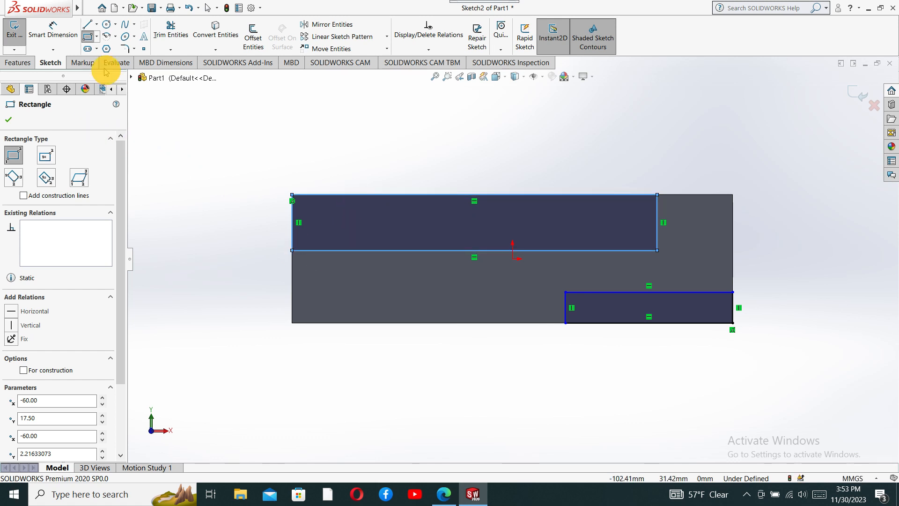
Dimension the lower-right rectangle on the front face to 60 mm wide and 10 mm high
{"action": "left_click", "coordinate": [53, 32]}
{"action": "right_click", "coordinate": [441, 239]}
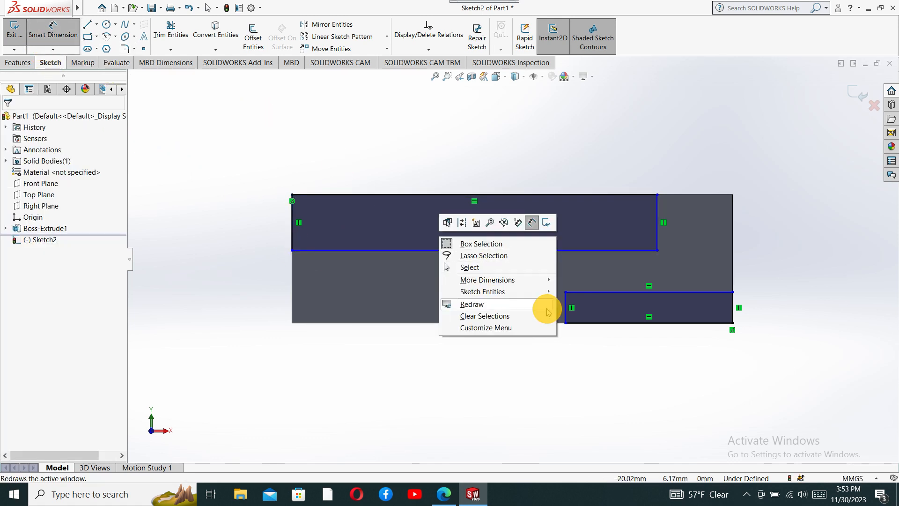
{"action": "left_click", "coordinate": [609, 293]}
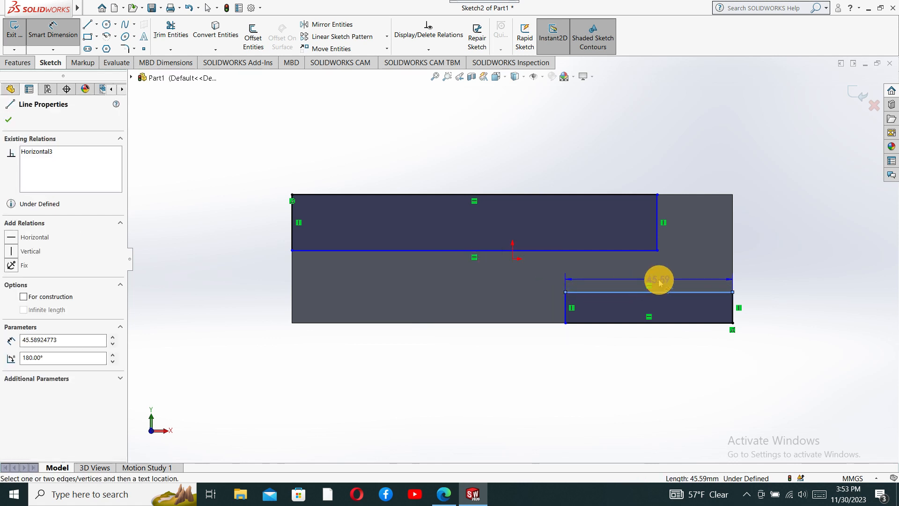
{"action": "left_click", "coordinate": [646, 279]}
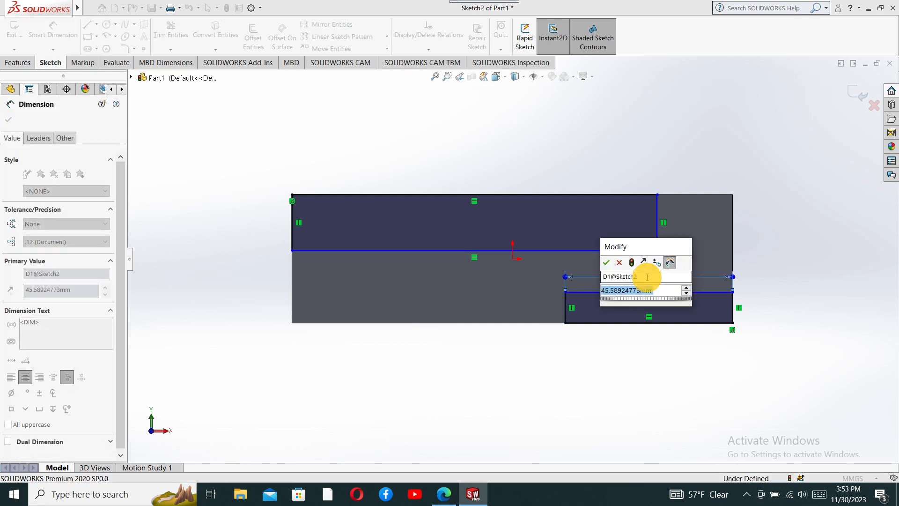
{"action": "type", "text": "60"}
{"action": "key", "text": "Return"}
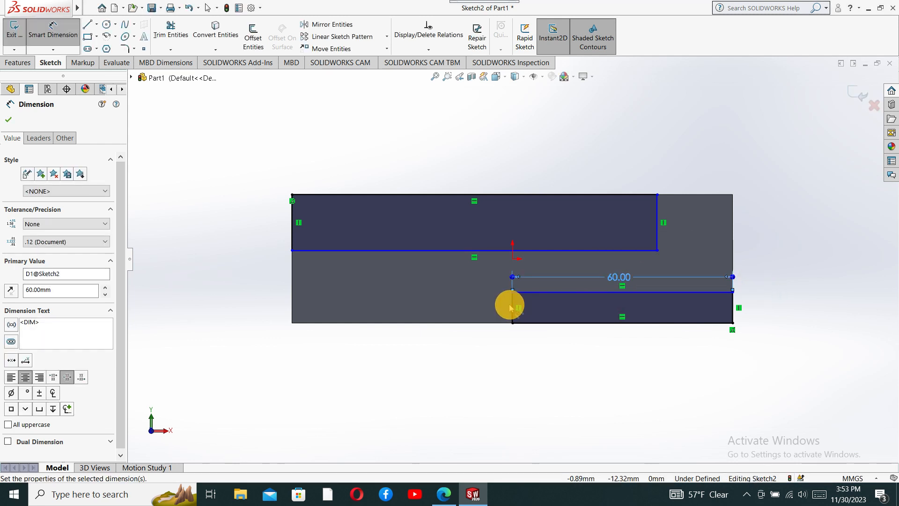
{"action": "left_click", "coordinate": [732, 303]}
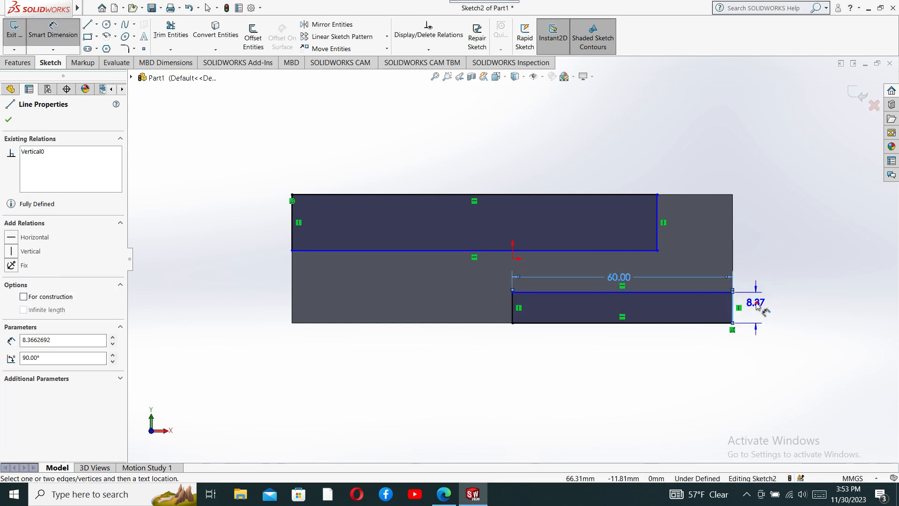
{"action": "left_click", "coordinate": [755, 304]}
{"action": "type", "text": "10"}
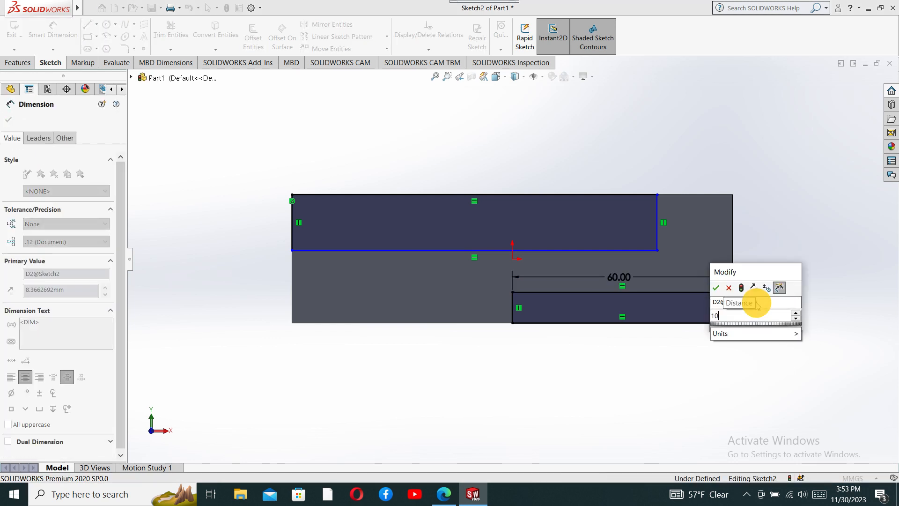
{"action": "key", "text": "Return"}
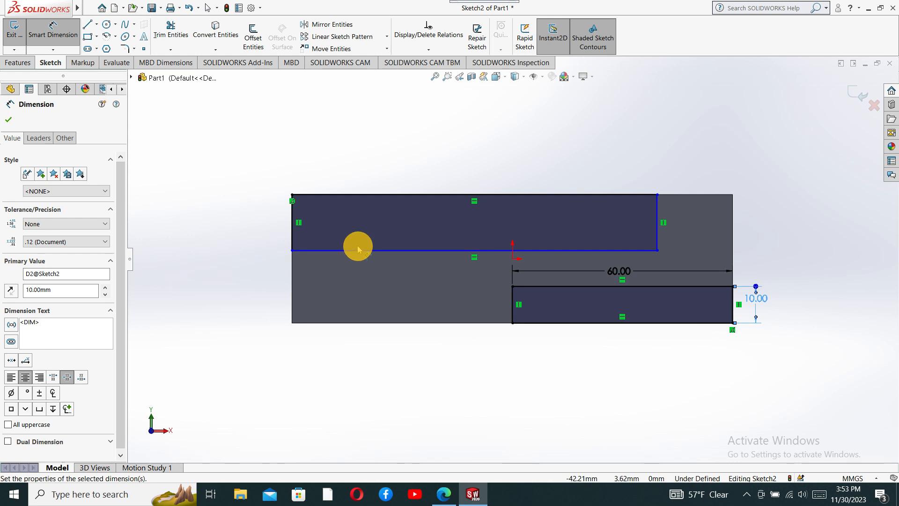
Dimension the upper-left rectangle's width to 90 mm
{"action": "left_click", "coordinate": [358, 195]}
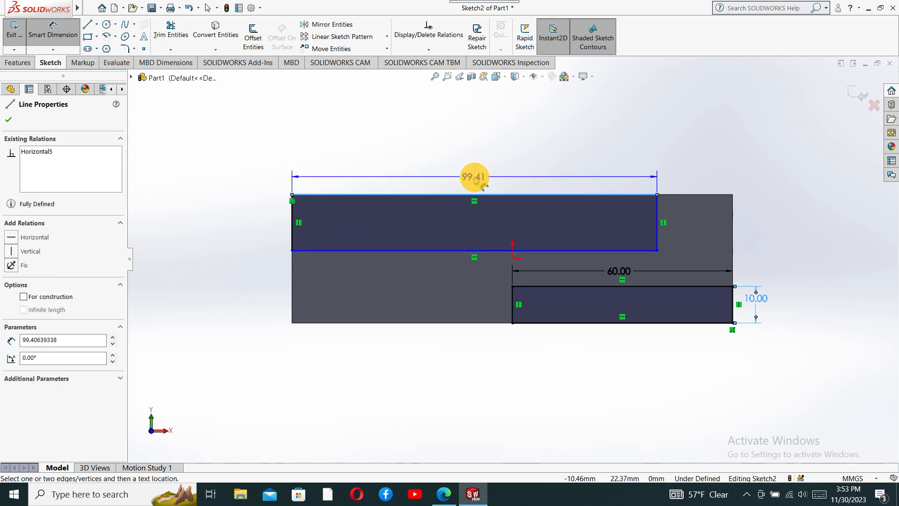
{"action": "left_click", "coordinate": [474, 178]}
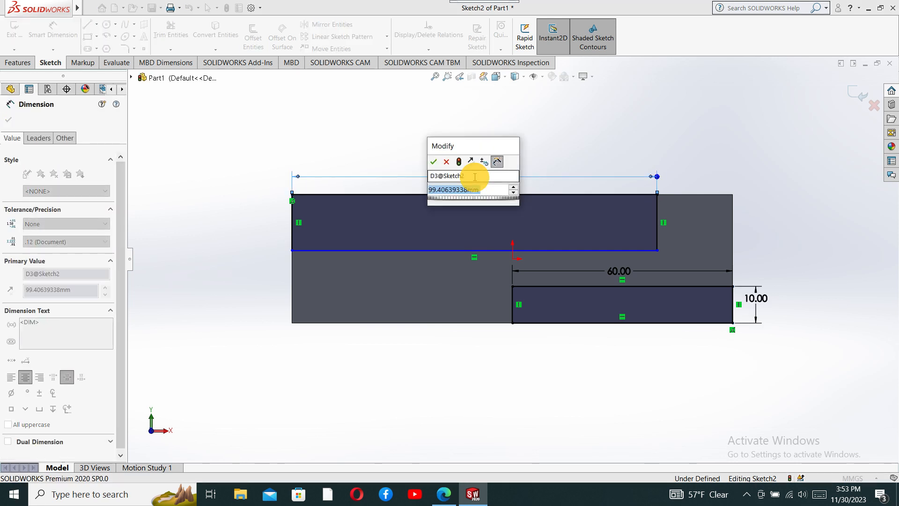
{"action": "type", "text": "90"}
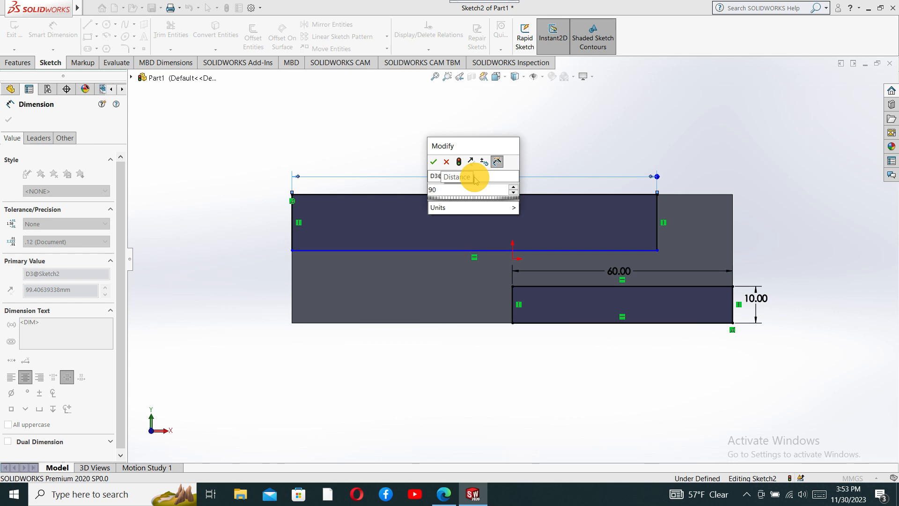
{"action": "key", "text": "Return"}
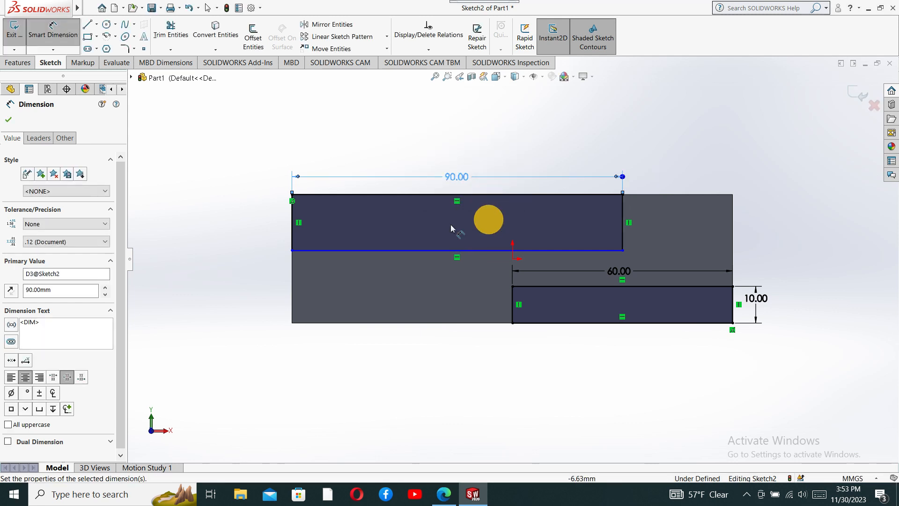
Dimension the upper-left rectangle's height to 20 mm
{"action": "left_click", "coordinate": [623, 238]}
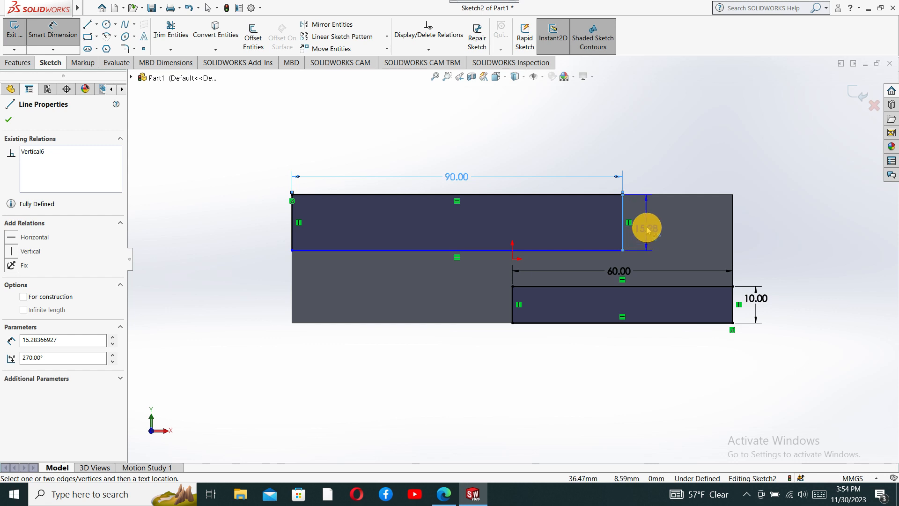
{"action": "left_click", "coordinate": [653, 223]}
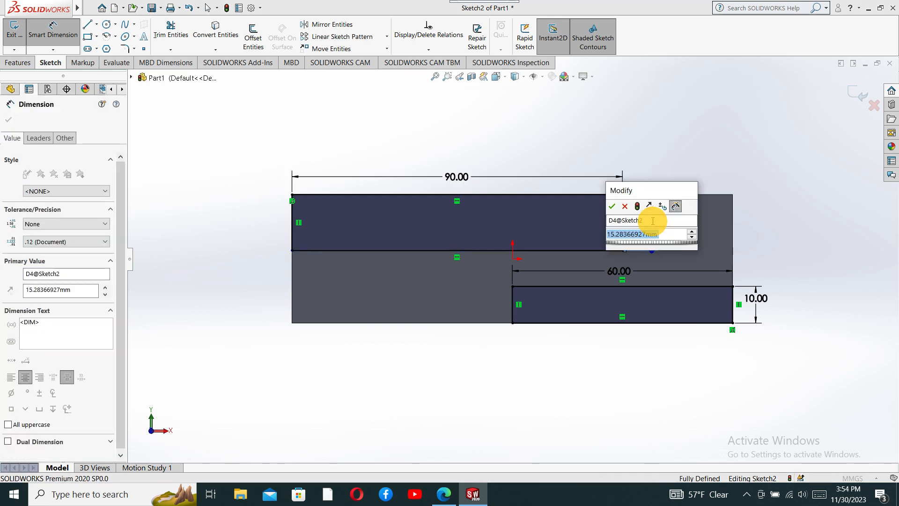
{"action": "type", "text": "20"}
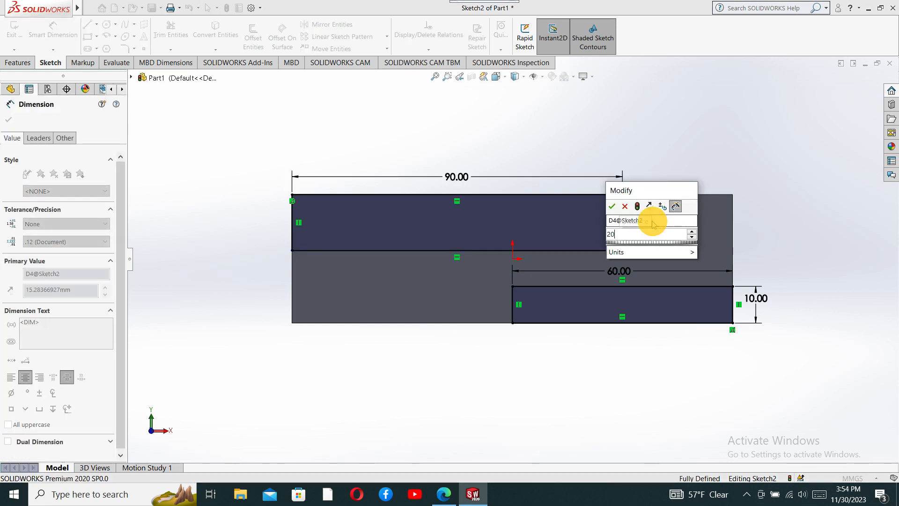
{"action": "key", "text": "Return"}
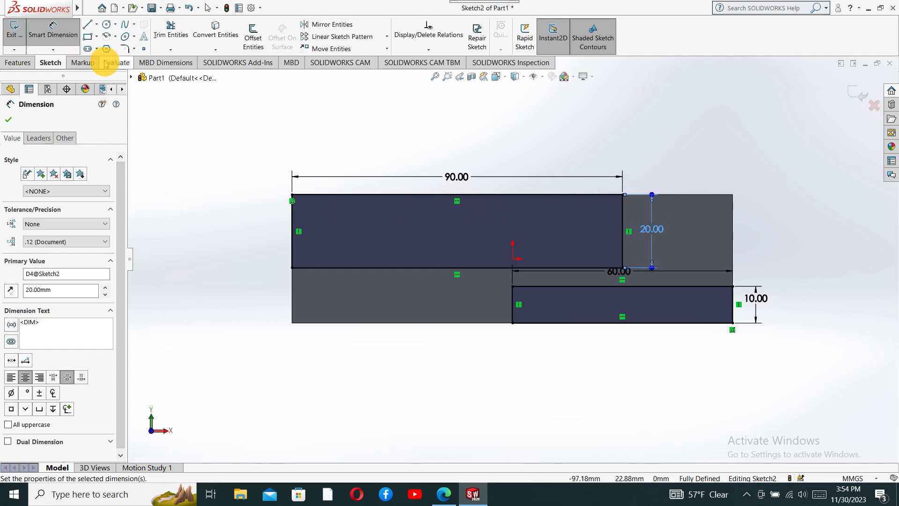
Sketch a corner rectangle about 5 mm wide and 10 mm high inside the lower-left corner of the 90 mm wide rectangle
{"action": "left_click", "coordinate": [88, 38]}
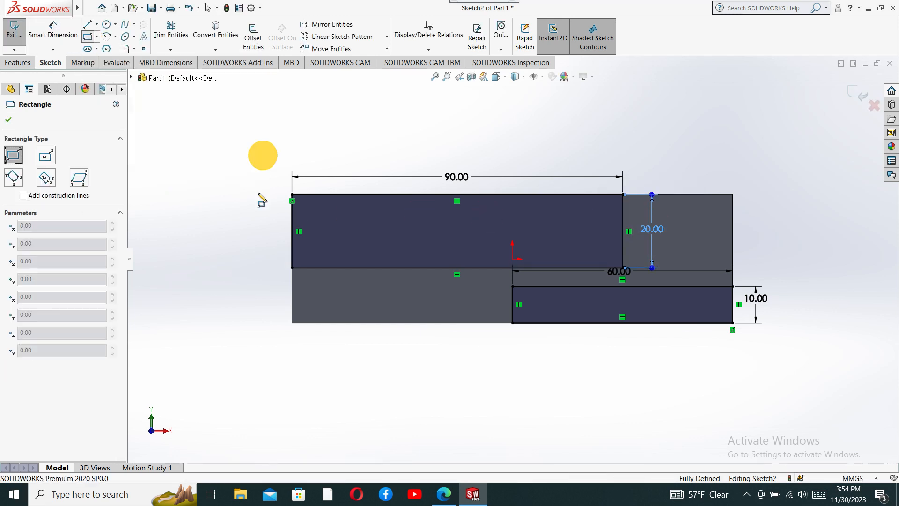
{"action": "left_click", "coordinate": [293, 268]}
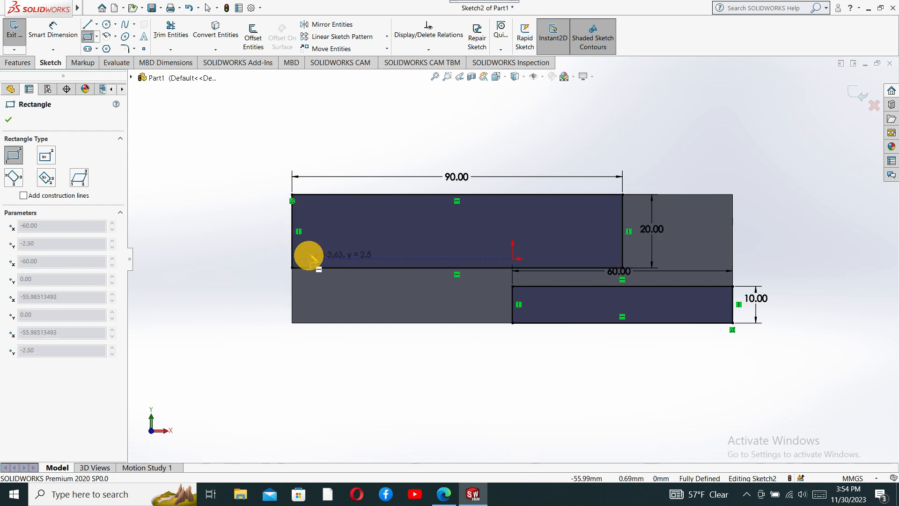
{"action": "left_click", "coordinate": [310, 232]}
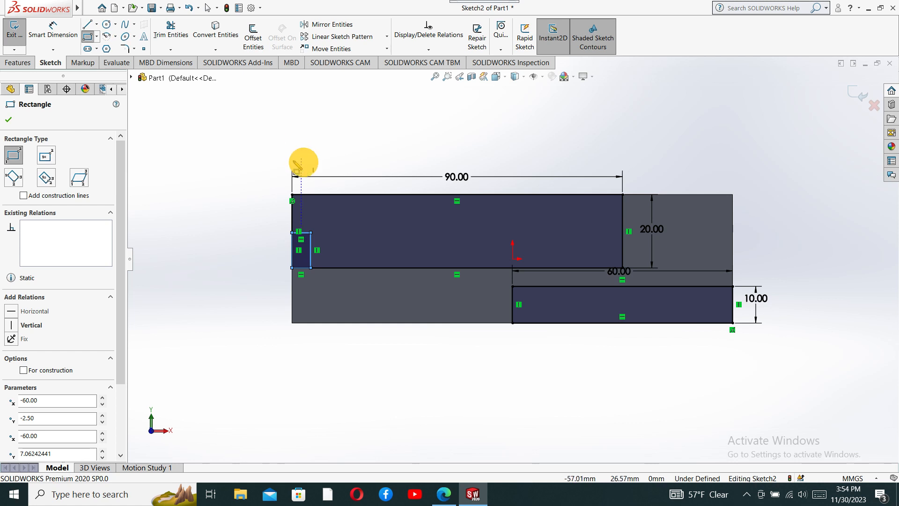
{"action": "left_click", "coordinate": [8, 119]}
Dimension the small rectangle to 10 mm high and 15 mm wide
{"action": "left_click", "coordinate": [53, 31]}
{"action": "left_click", "coordinate": [310, 249]}
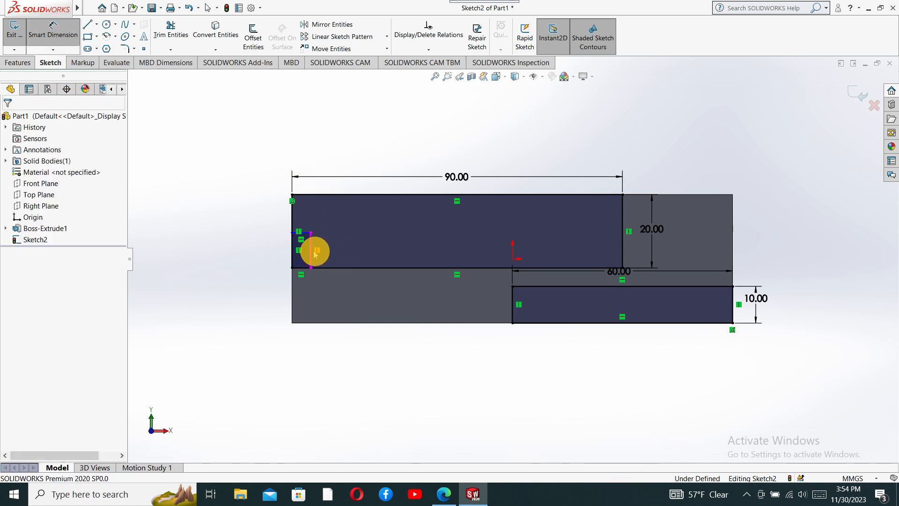
{"action": "left_click", "coordinate": [341, 253]}
{"action": "type", "text": "10"}
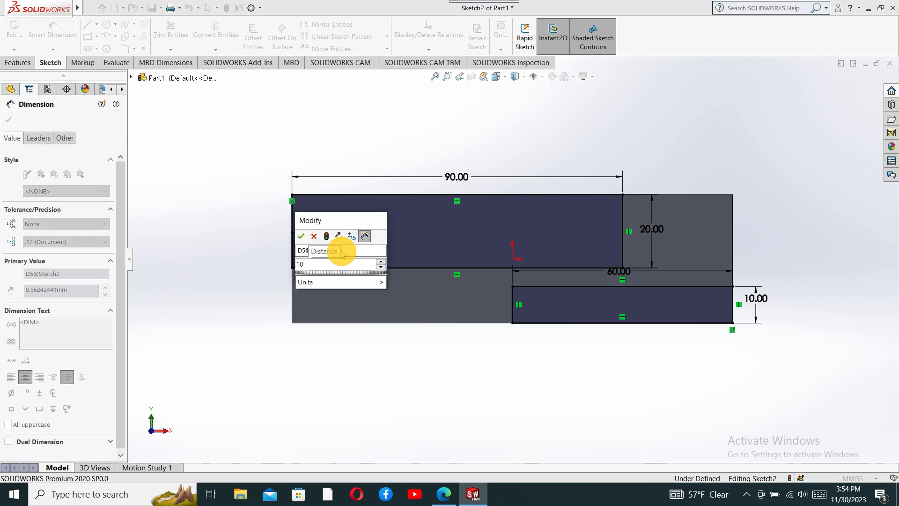
{"action": "key", "text": "Return"}
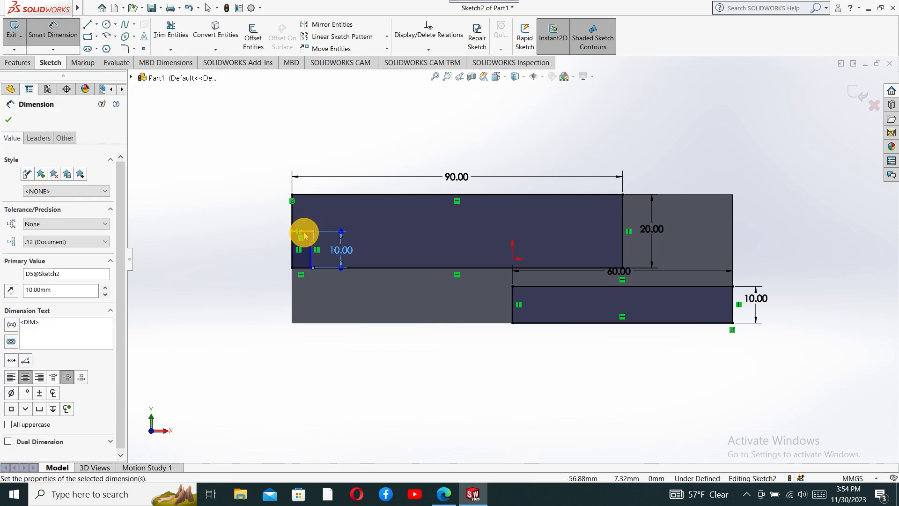
{"action": "left_click", "coordinate": [302, 232]}
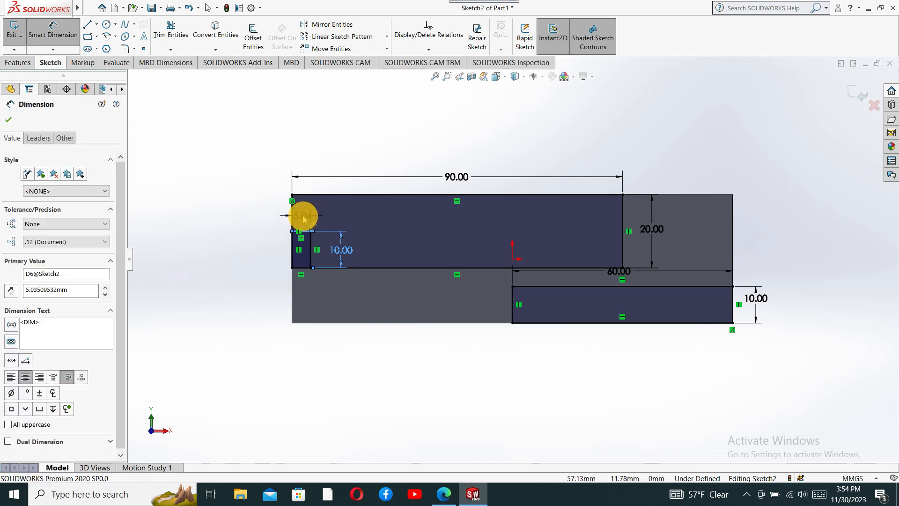
{"action": "left_click", "coordinate": [303, 219]}
{"action": "type", "text": "15"}
{"action": "key", "text": "Return"}
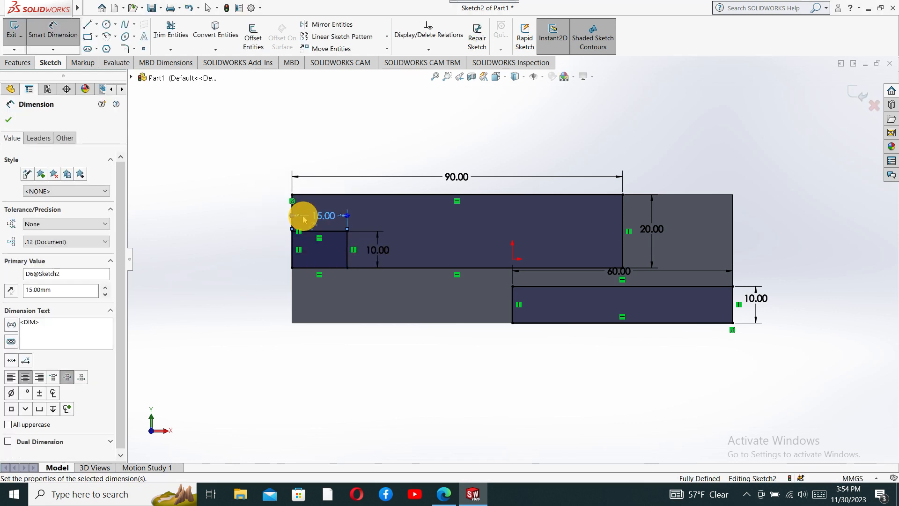
{"action": "left_click", "coordinate": [182, 121]}
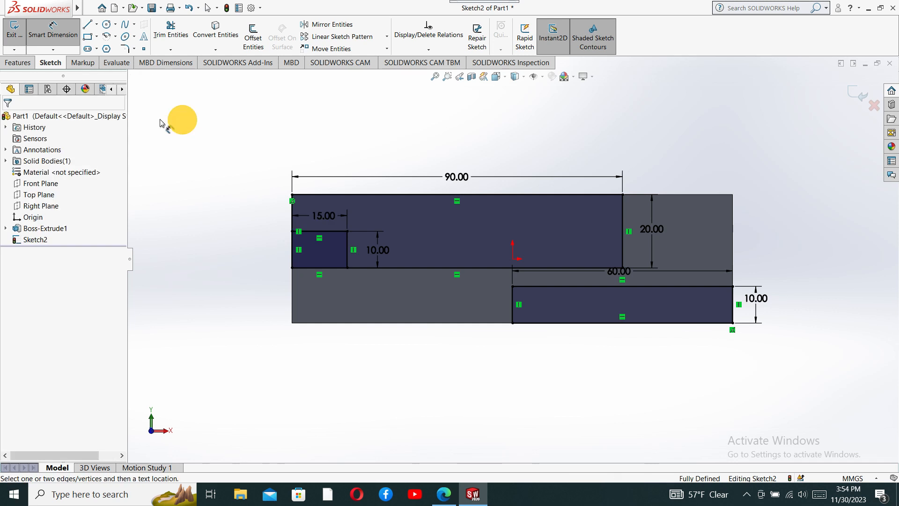
Trim away the small rectangle's bottom and left edges and the overlapping segments of the larger rectangle to form one stepped profile
{"action": "left_click", "coordinate": [171, 29]}
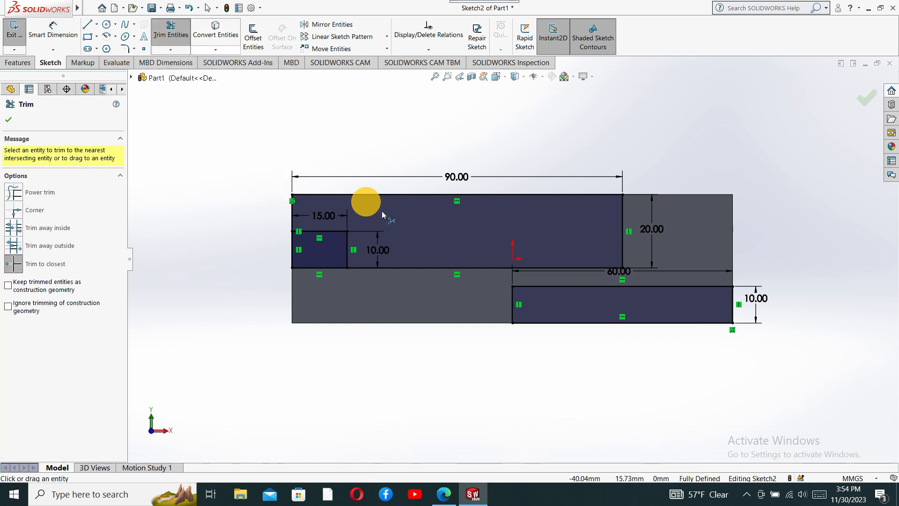
{"action": "left_click", "coordinate": [334, 267]}
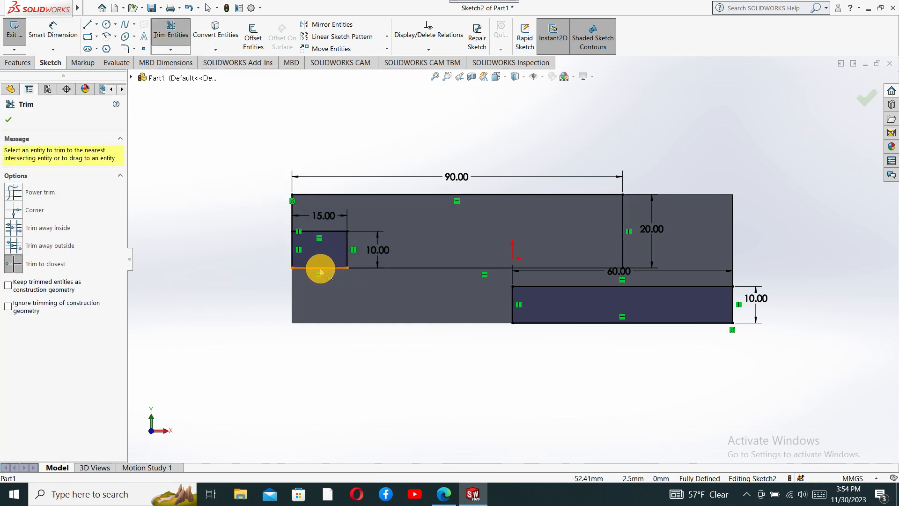
{"action": "left_click", "coordinate": [321, 269]}
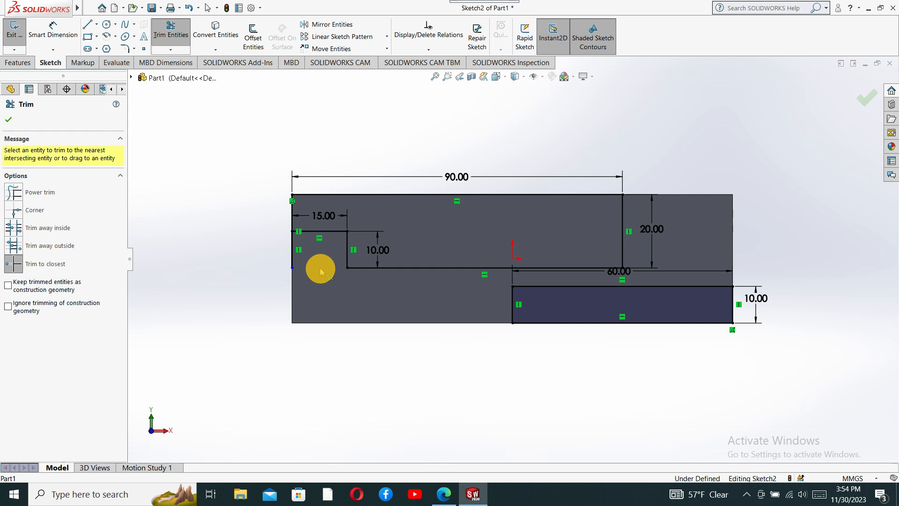
{"action": "left_click", "coordinate": [292, 241]}
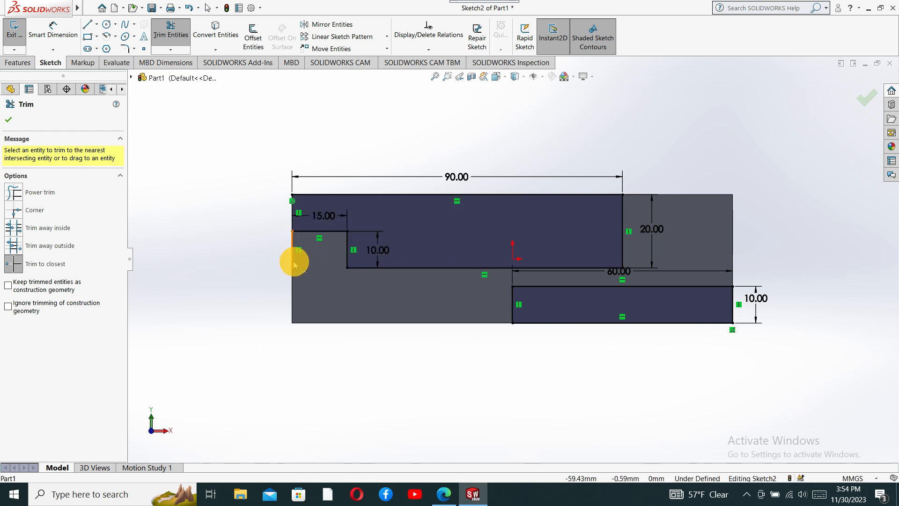
{"action": "left_click", "coordinate": [293, 257]}
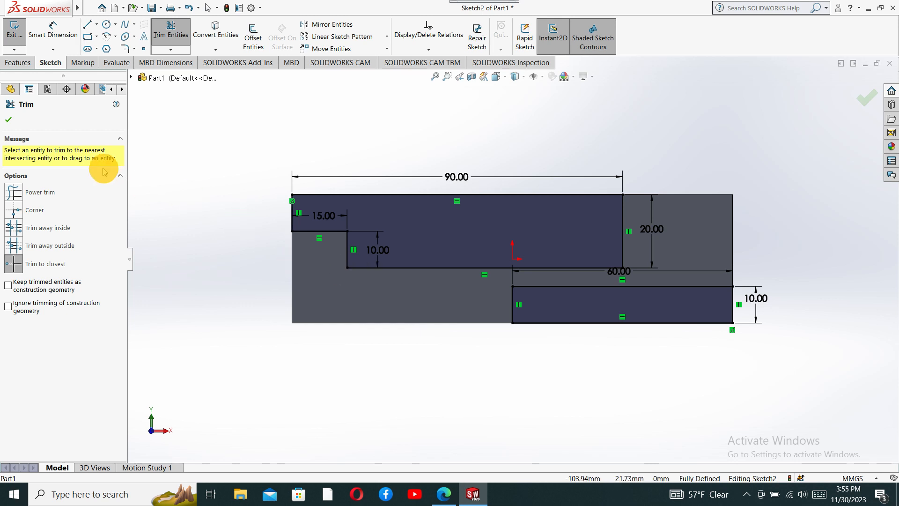
{"action": "left_click", "coordinate": [7, 120]}
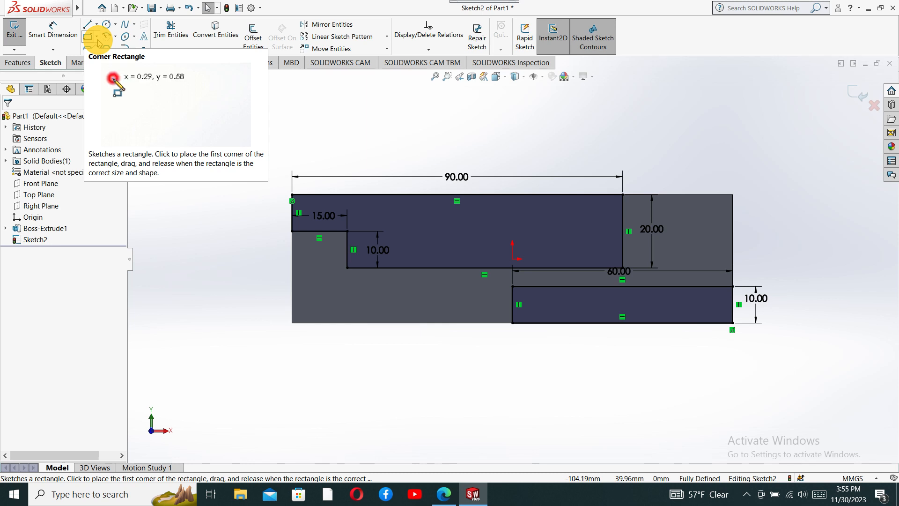
Cut-extrude the stepped profile and the lower-right rectangle through the block with a blind depth of 60 mm
{"action": "left_click", "coordinate": [17, 63]}
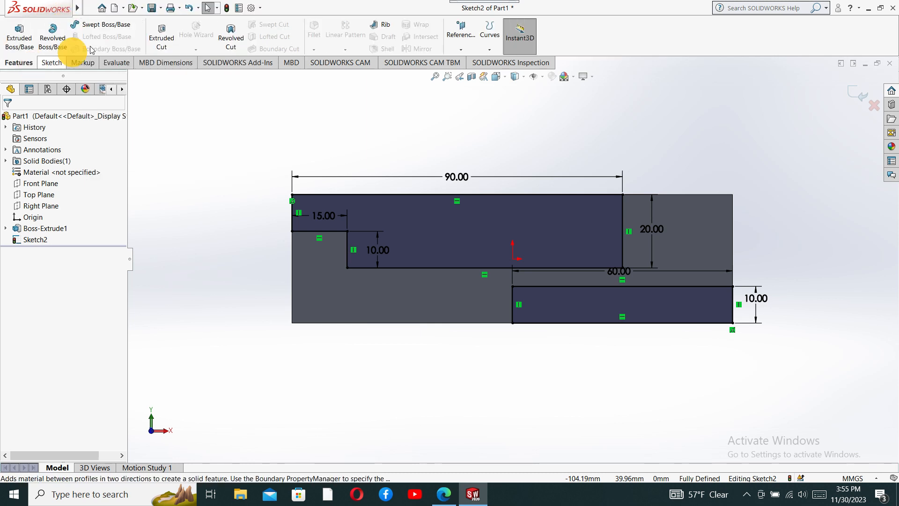
{"action": "left_click", "coordinate": [157, 39]}
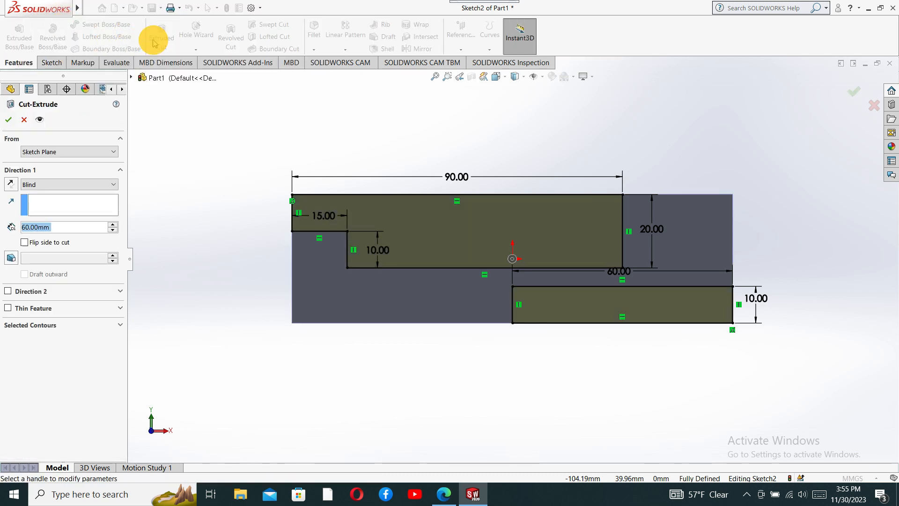
{"action": "left_click", "coordinate": [496, 77]}
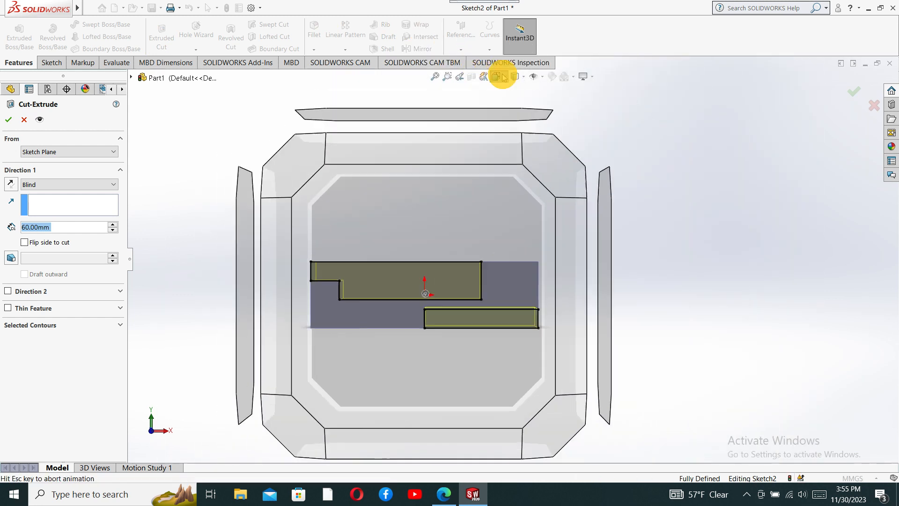
{"action": "mouse_move", "coordinate": [515, 78]}
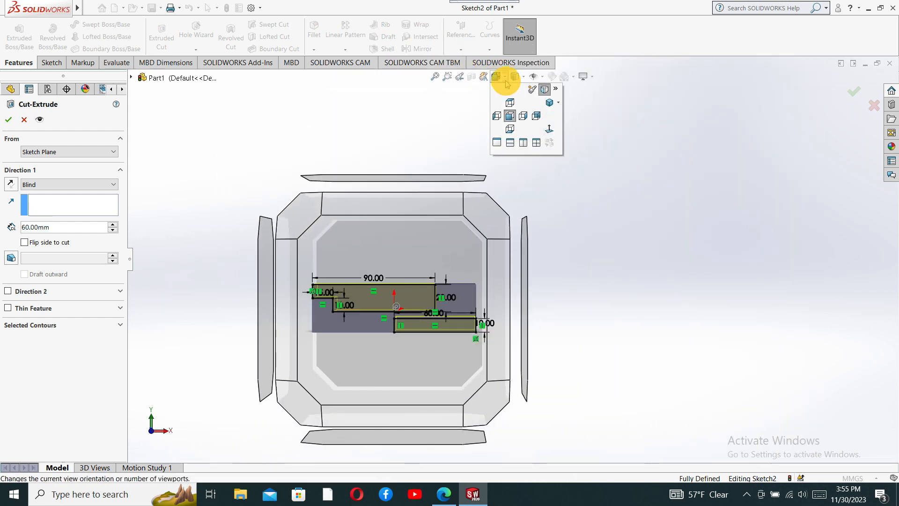
{"action": "left_click", "coordinate": [544, 97]}
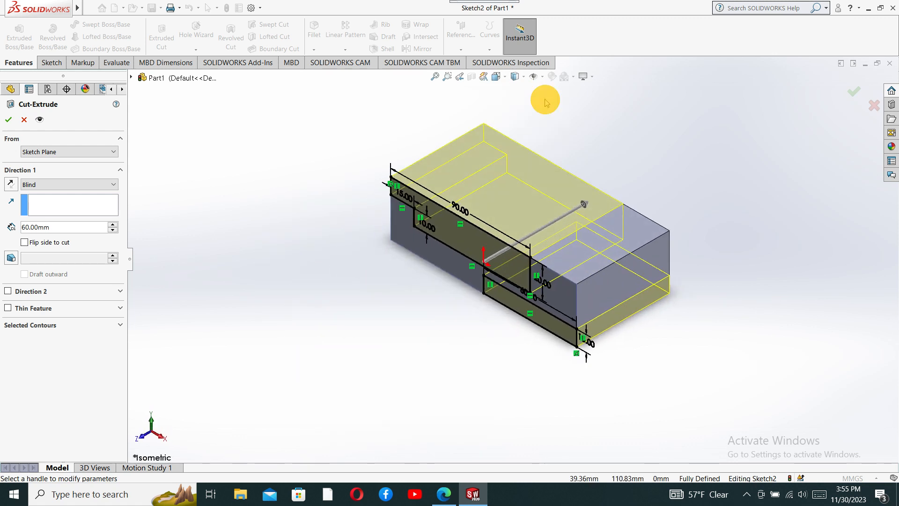
{"action": "left_click", "coordinate": [7, 119]}
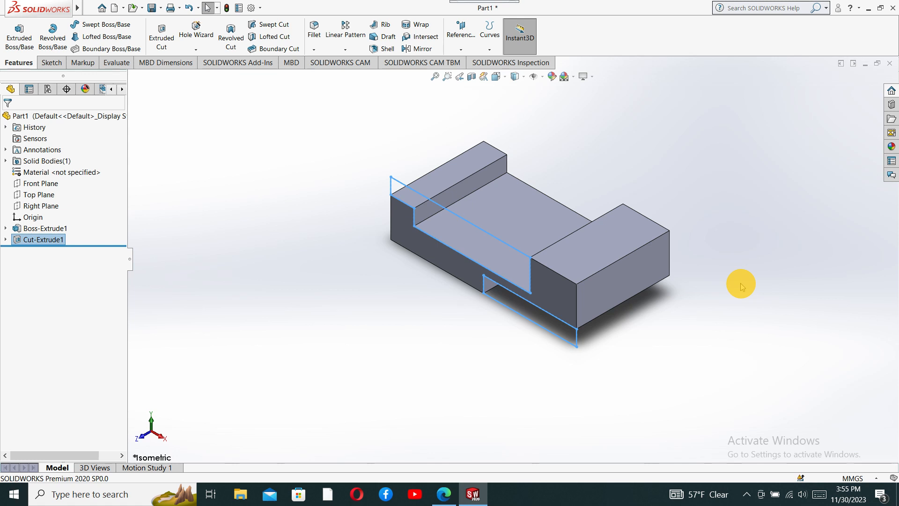
On the block's right end face, sketch a corner rectangle about 23 by 13 mm hanging from the top edge
{"action": "left_click", "coordinate": [638, 269]}
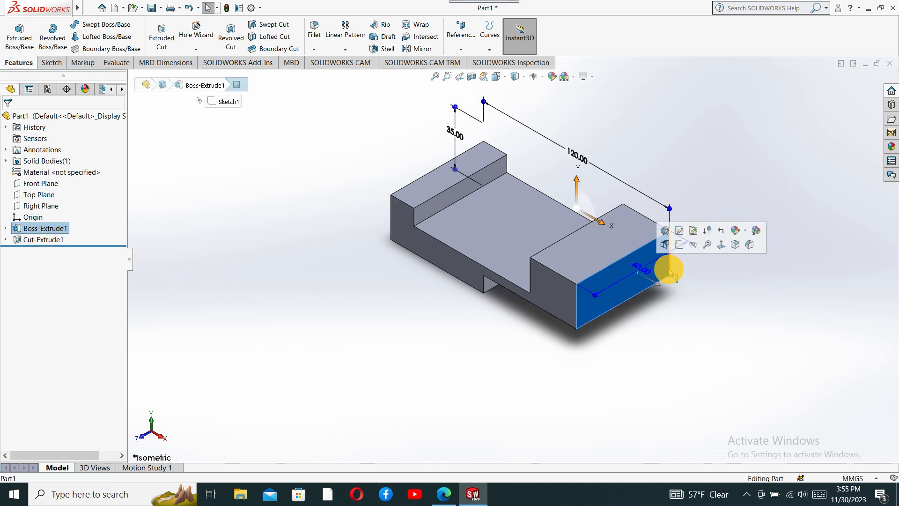
{"action": "left_click", "coordinate": [719, 244]}
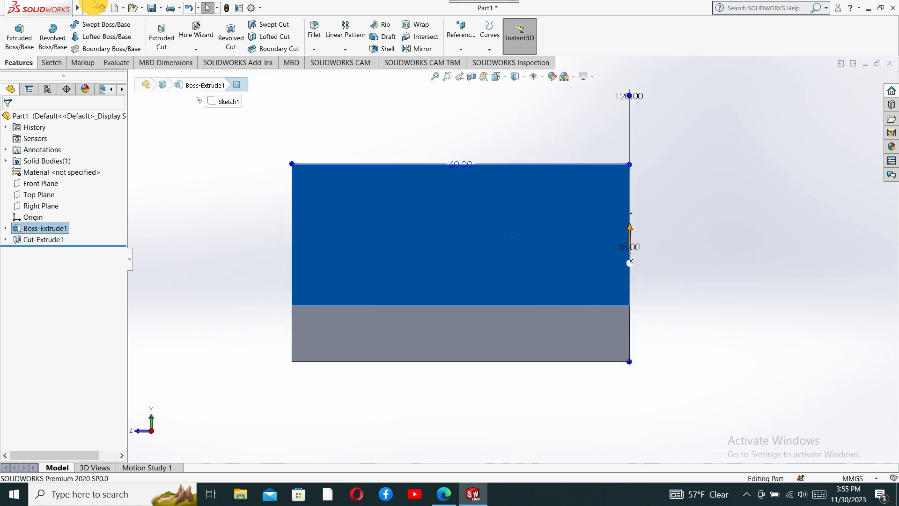
{"action": "left_click", "coordinate": [53, 64]}
{"action": "left_click", "coordinate": [88, 36]}
{"action": "left_click", "coordinate": [403, 165]}
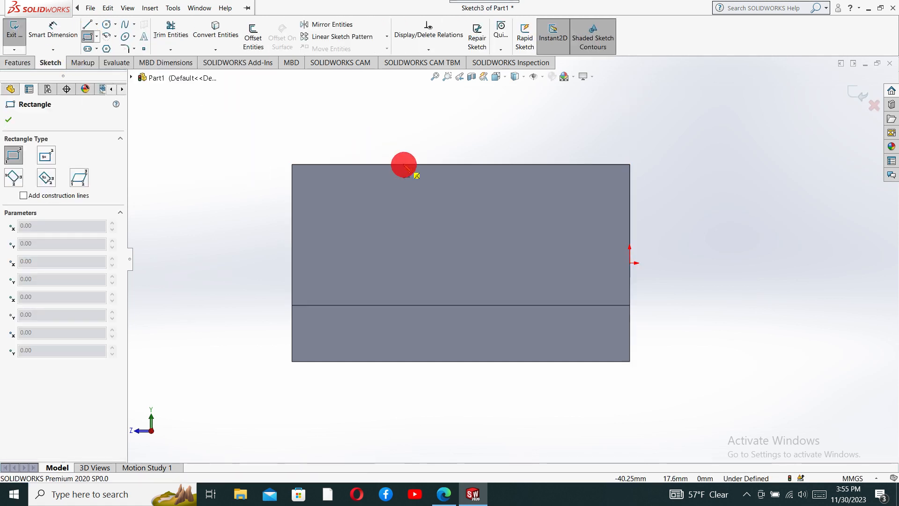
{"action": "left_click", "coordinate": [534, 236]}
Dimension the end-face rectangle to 20 mm high and 30 mm wide
{"action": "left_click", "coordinate": [55, 30]}
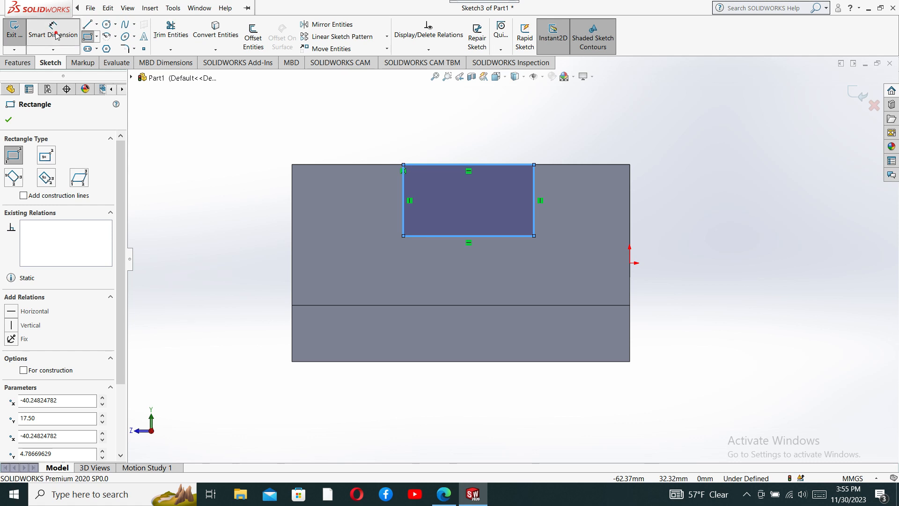
{"action": "left_click", "coordinate": [405, 211]}
{"action": "left_click", "coordinate": [381, 197]}
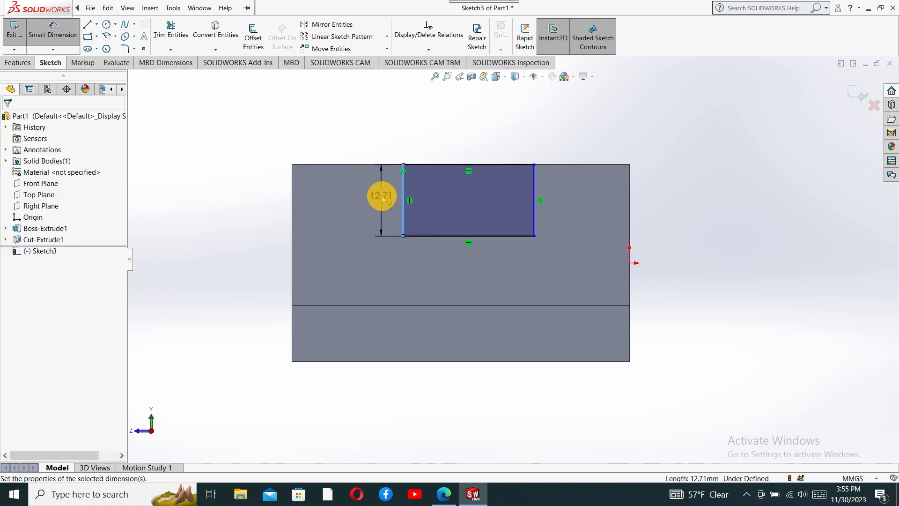
{"action": "type", "text": "20"}
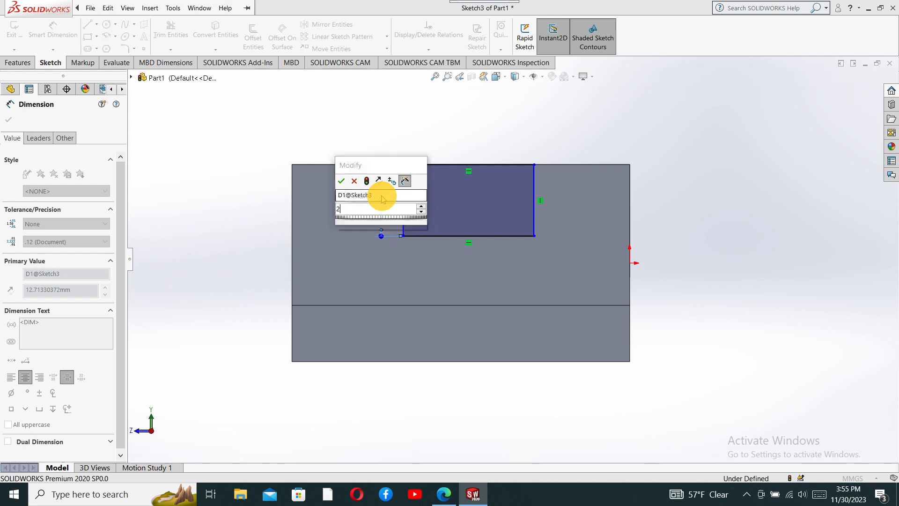
{"action": "key", "text": "Return"}
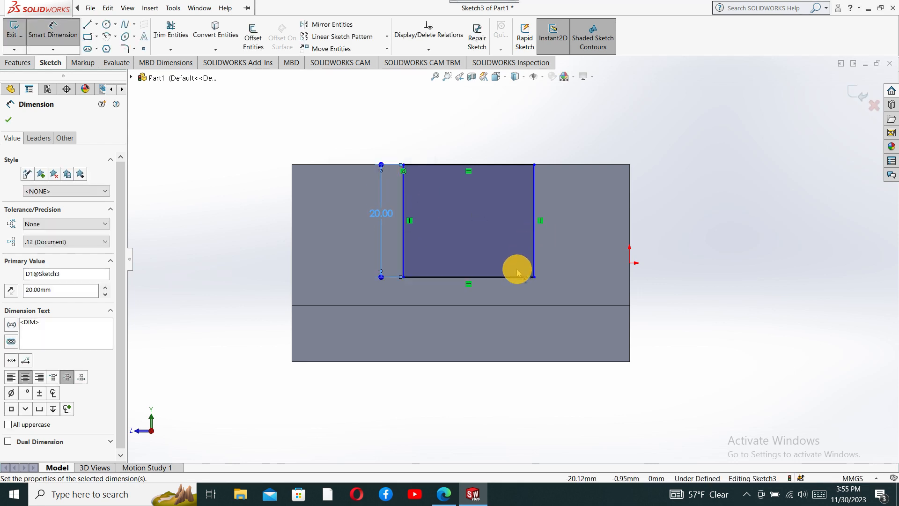
{"action": "left_click", "coordinate": [519, 277]}
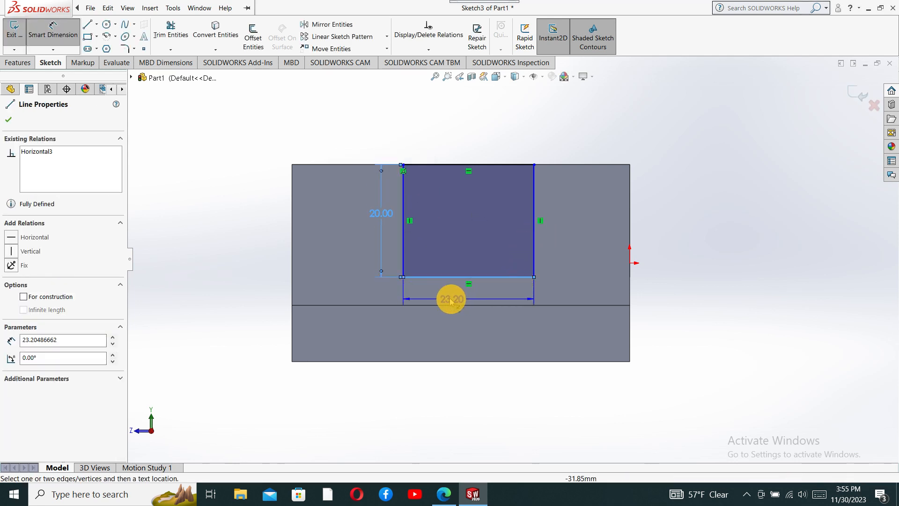
{"action": "left_click", "coordinate": [453, 299]}
{"action": "type", "text": "30"}
{"action": "key", "text": "Return"}
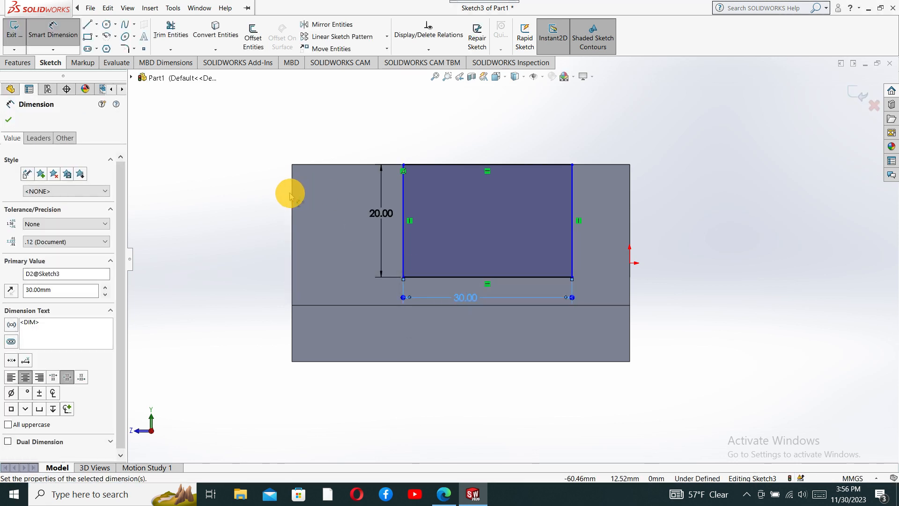
Dimension the end-face rectangle's left edge 15 mm from the left edge of the face
{"action": "left_click", "coordinate": [293, 195]}
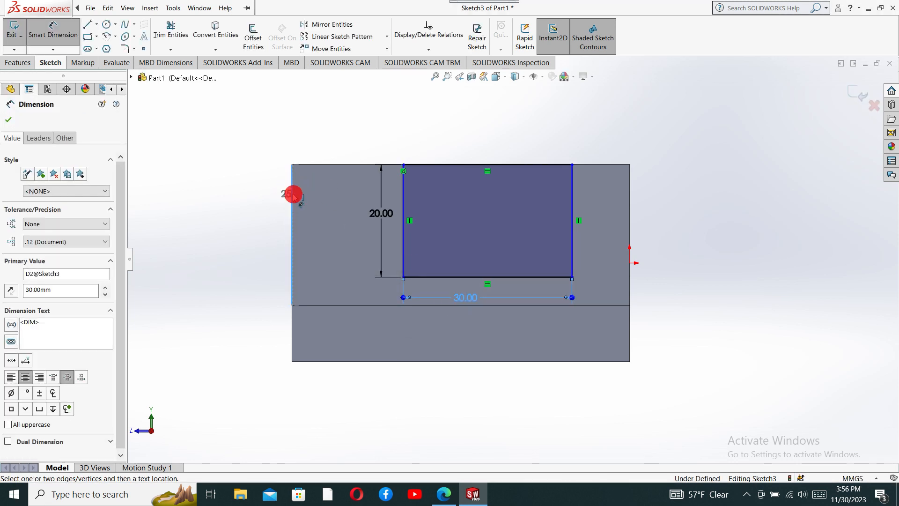
{"action": "left_click", "coordinate": [403, 193]}
{"action": "left_click", "coordinate": [351, 147]}
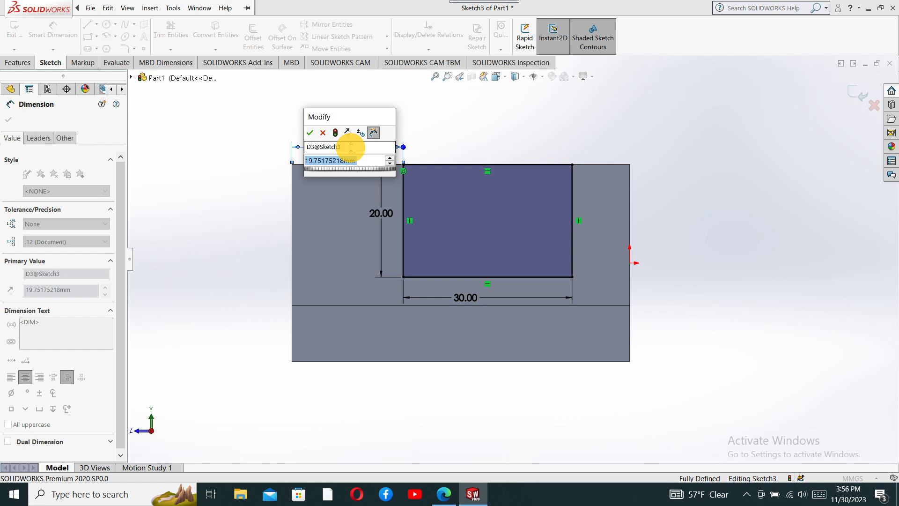
{"action": "type", "text": "15"}
{"action": "key", "text": "Return"}
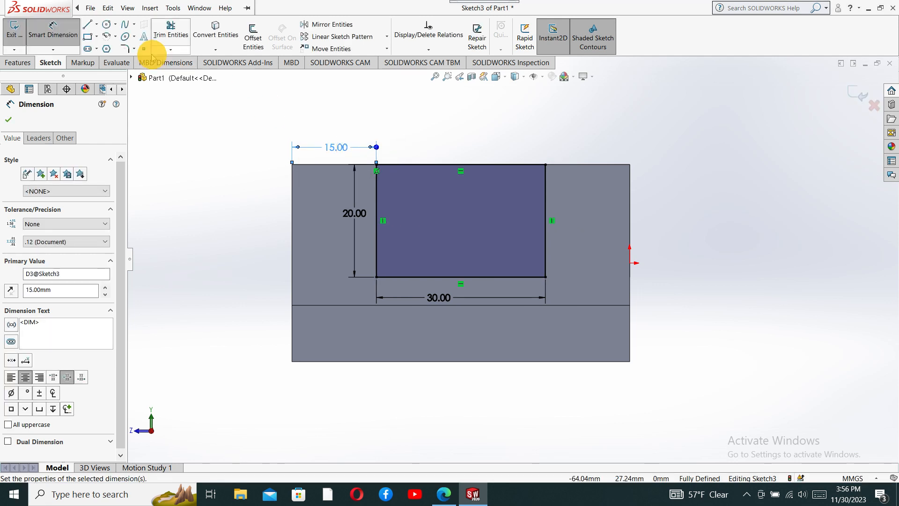
Cut-extrude the end-face rectangle with a blind depth of 60 mm to open a slot in the right end
{"action": "left_click", "coordinate": [32, 63]}
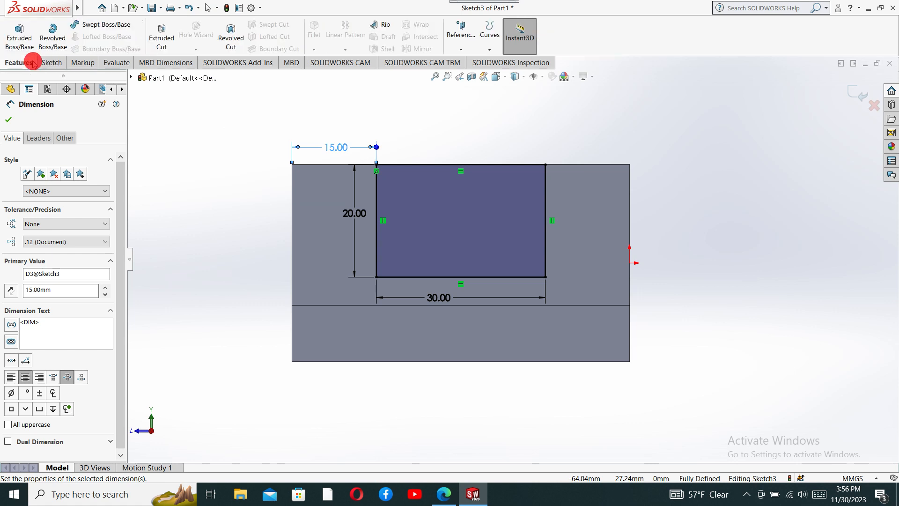
{"action": "left_click", "coordinate": [162, 31]}
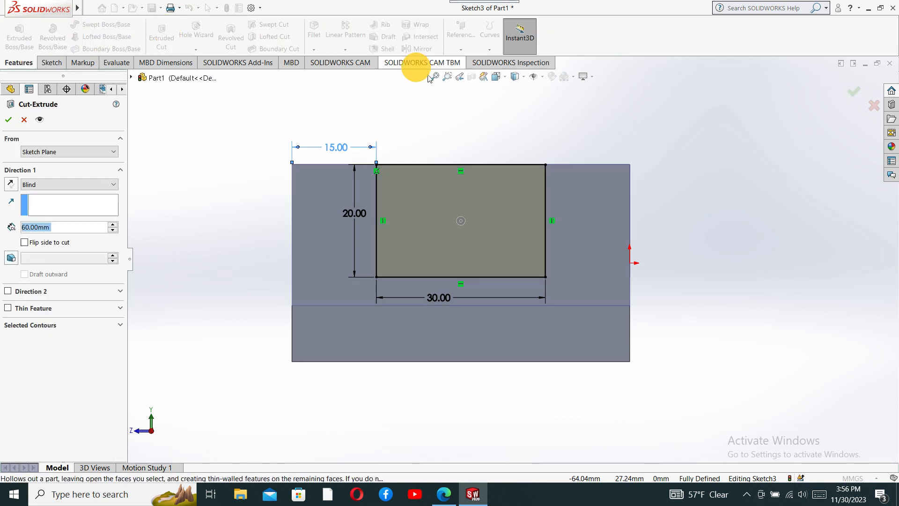
{"action": "left_click", "coordinate": [497, 76]}
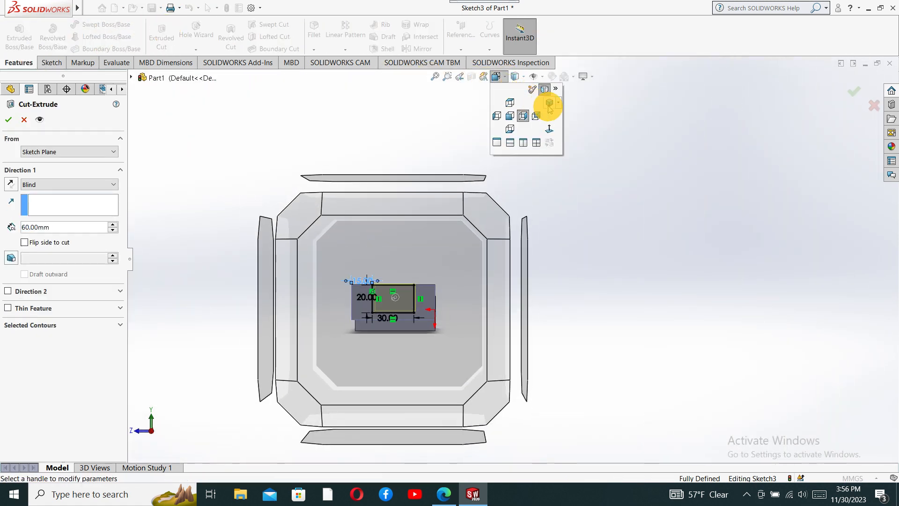
{"action": "left_click", "coordinate": [549, 105]}
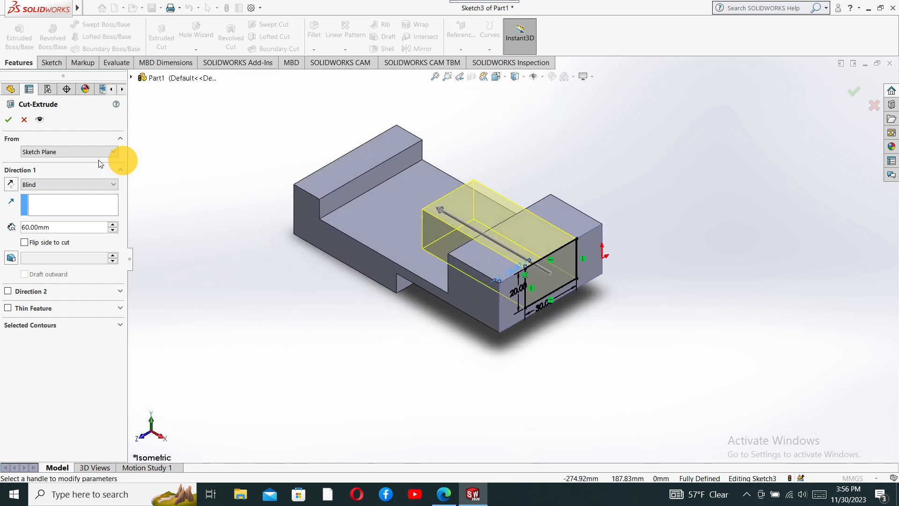
{"action": "left_click", "coordinate": [7, 120]}
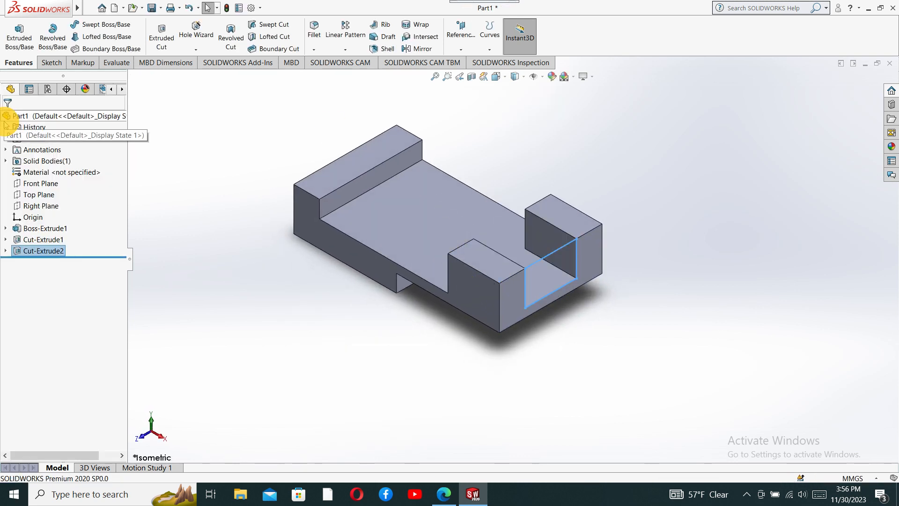
On the recessed floor face, sketch a horizontal centerline from the midpoint of the raised step's edge to just beyond the slotted end
{"action": "left_click", "coordinate": [422, 228]}
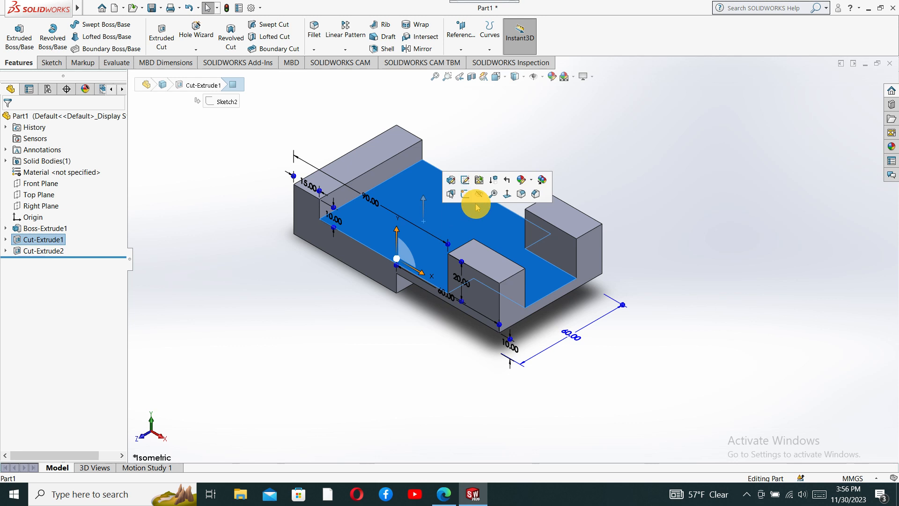
{"action": "left_click", "coordinate": [508, 194]}
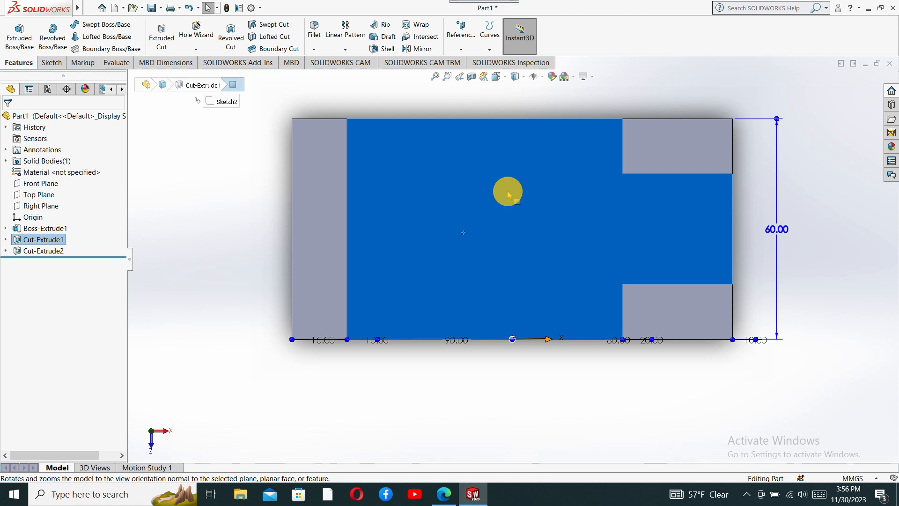
{"action": "left_click", "coordinate": [52, 63]}
{"action": "left_click", "coordinate": [97, 25]}
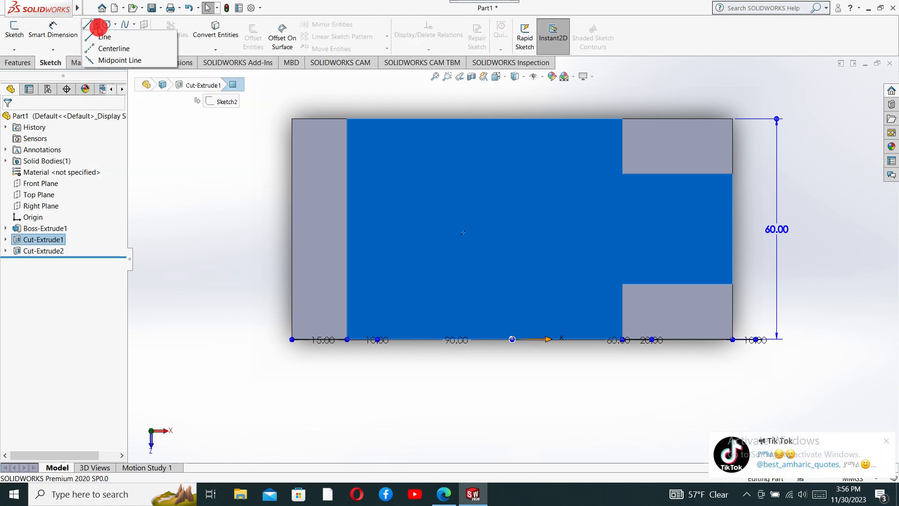
{"action": "left_click", "coordinate": [110, 49]}
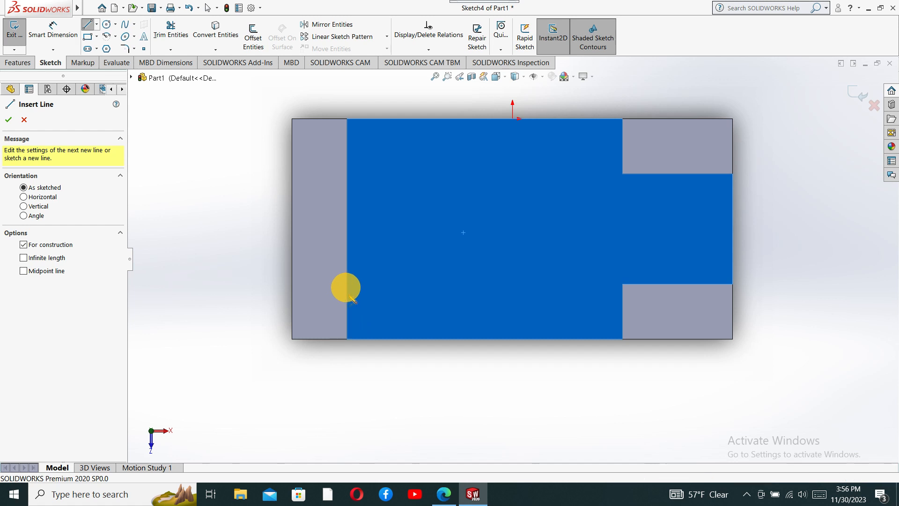
{"action": "left_click", "coordinate": [346, 228]}
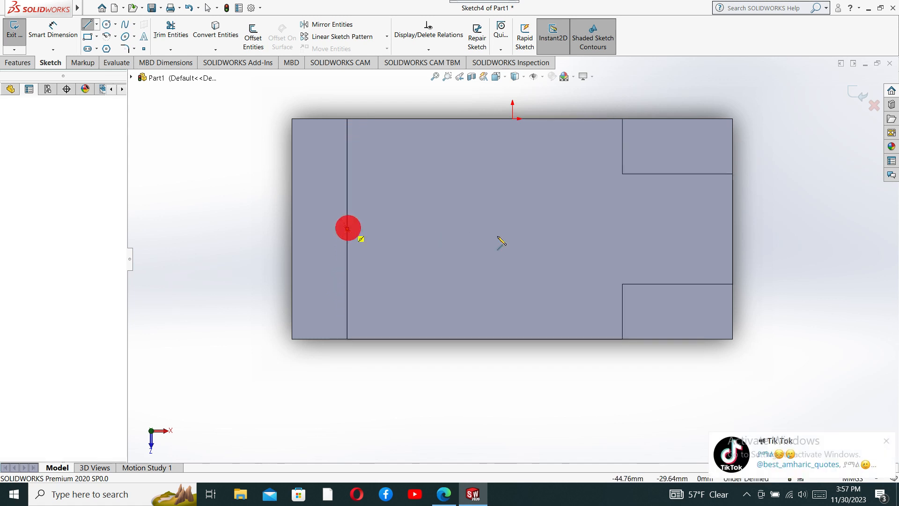
{"action": "left_click", "coordinate": [747, 228]}
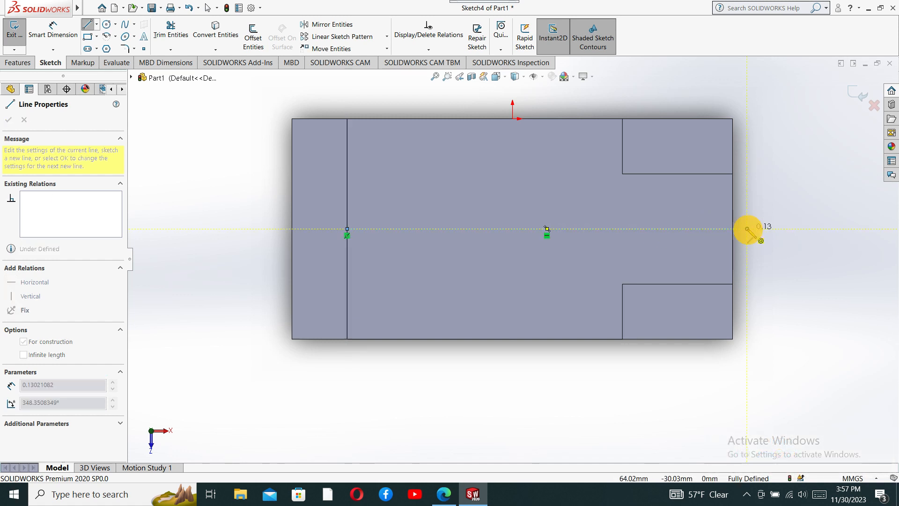
{"action": "key", "text": "Escape"}
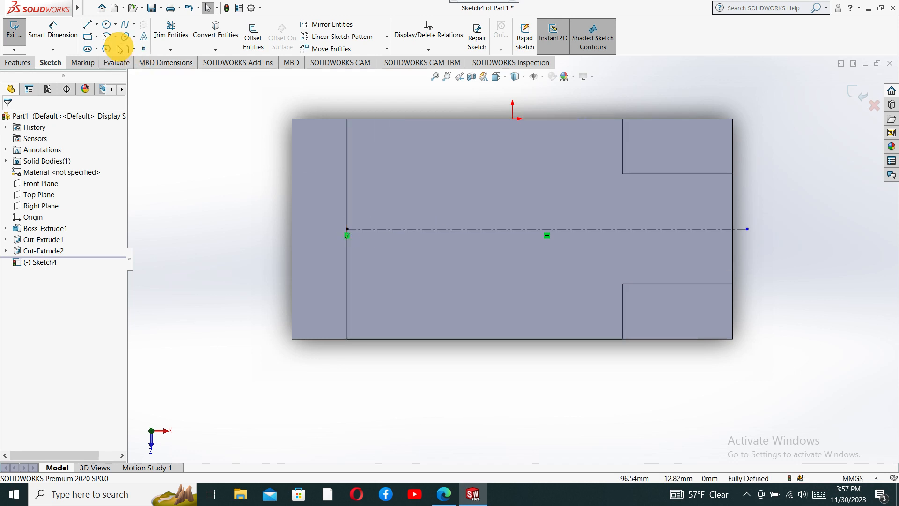
Place two sketch points on the centerline, at about X -23 mm and X 15 mm
{"action": "left_click", "coordinate": [144, 49]}
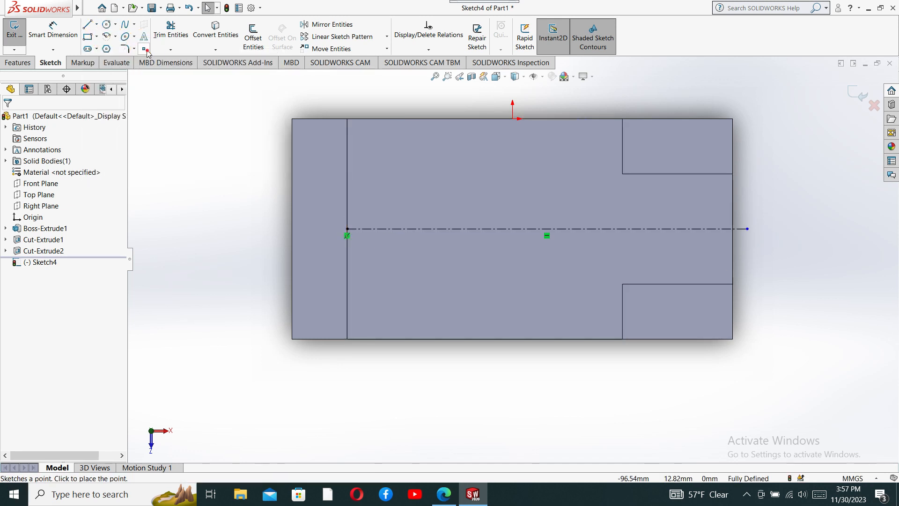
{"action": "left_click", "coordinate": [426, 229]}
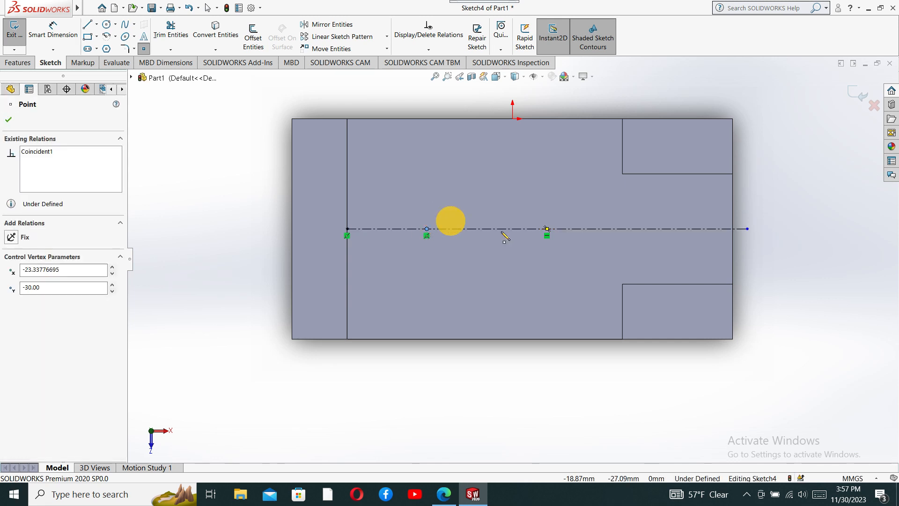
{"action": "left_click", "coordinate": [567, 229]}
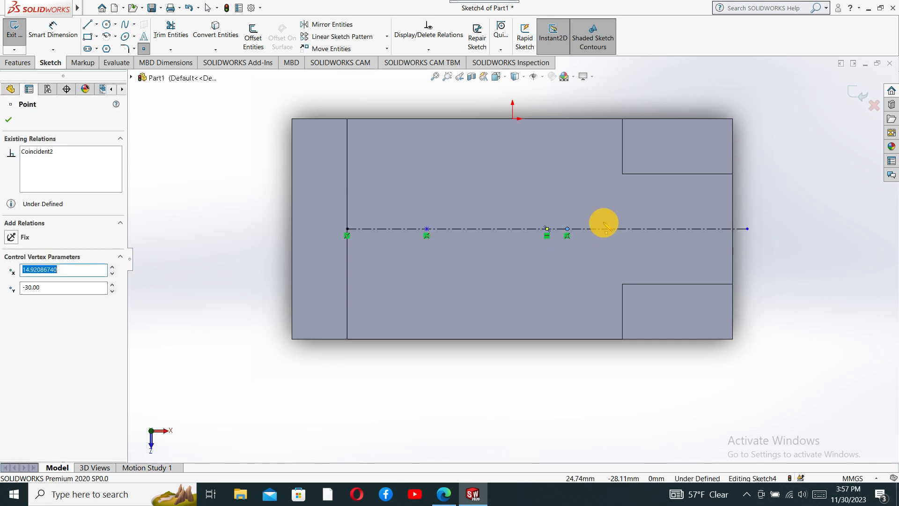
{"action": "key", "text": "Escape"}
Dimension the left sketch point 20 mm from the centerline's start on the raised step's edge
{"action": "left_click", "coordinate": [53, 27]}
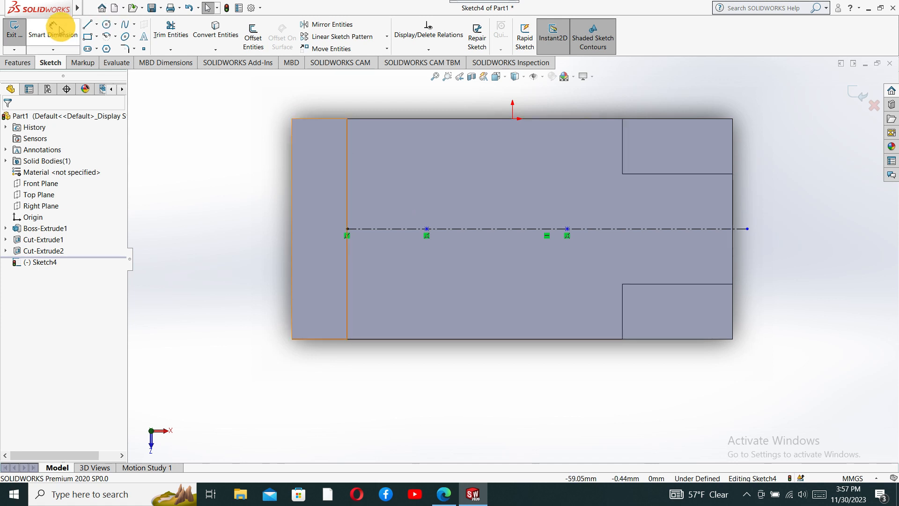
{"action": "left_click", "coordinate": [347, 229]}
{"action": "left_click", "coordinate": [427, 229]}
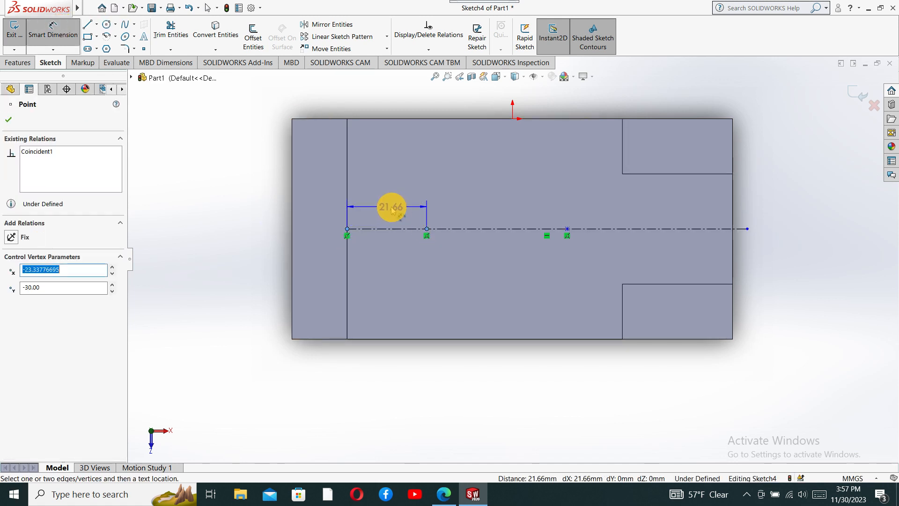
{"action": "left_click", "coordinate": [391, 210]}
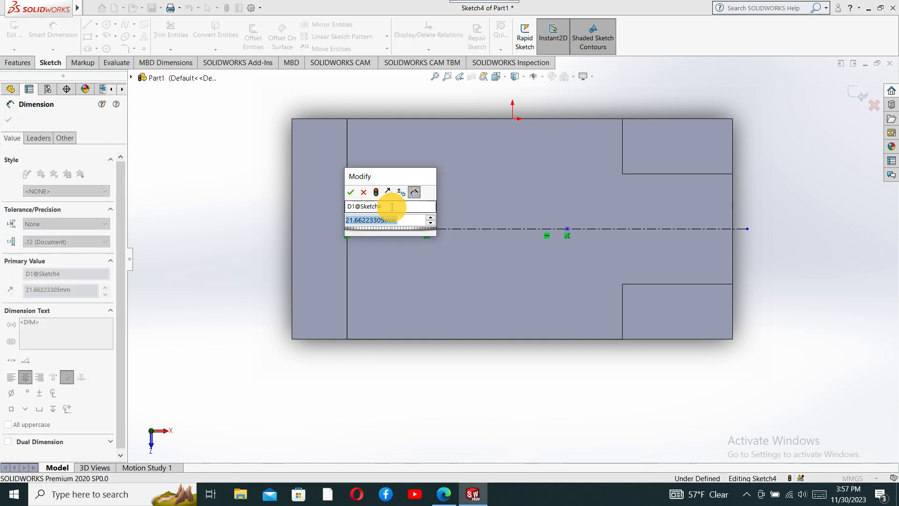
{"action": "type", "text": "20"}
{"action": "key", "text": "Return"}
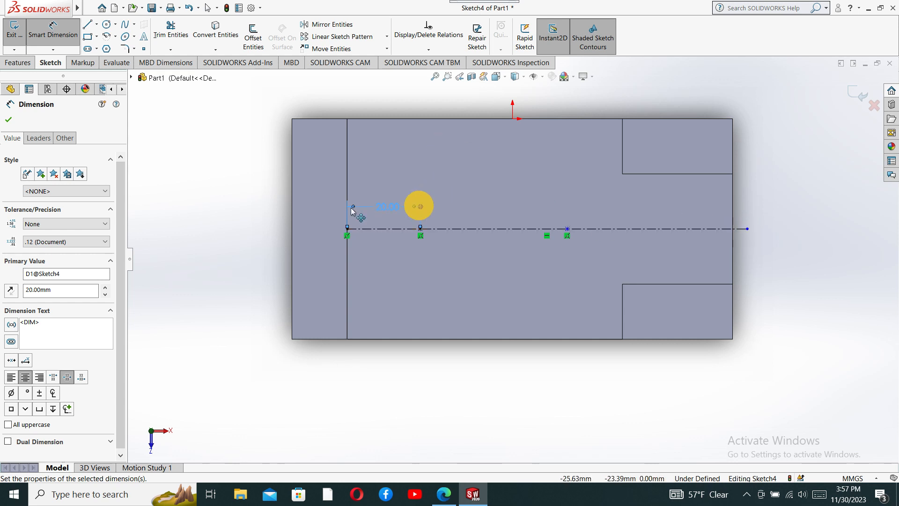
Dimension the distance between the two sketch points to 45 mm
{"action": "left_click", "coordinate": [420, 228]}
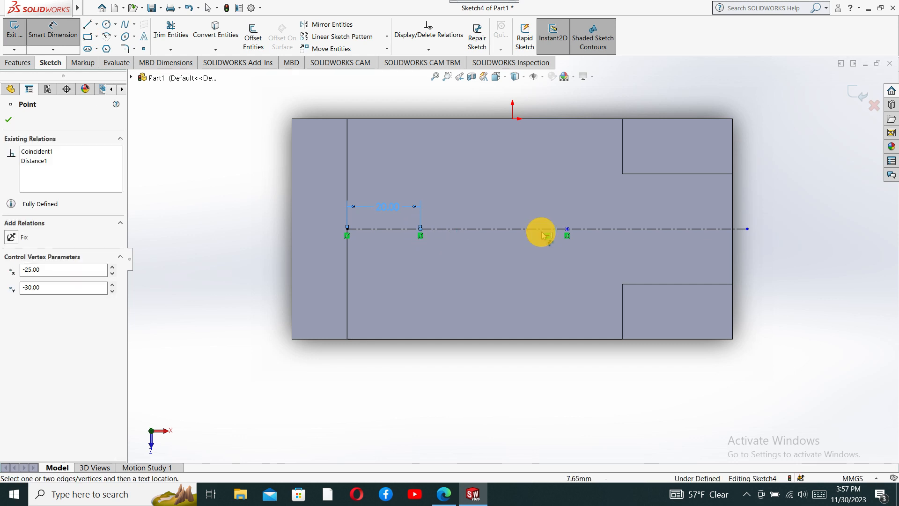
{"action": "left_click", "coordinate": [567, 229]}
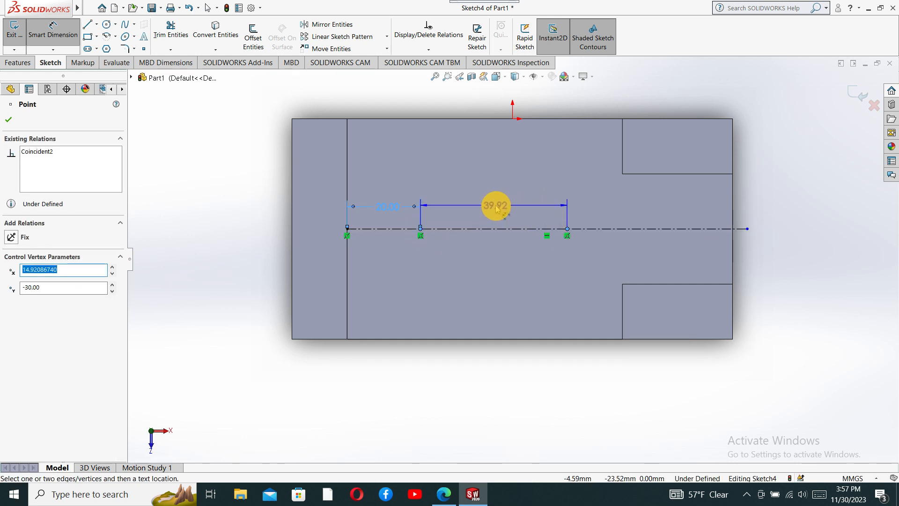
{"action": "left_click", "coordinate": [495, 206]}
{"action": "key", "text": "Return"}
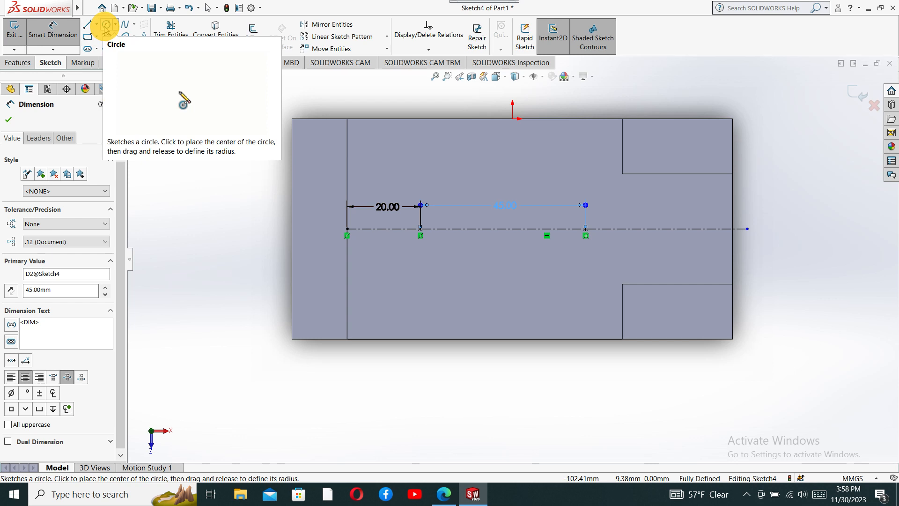
Sketch circles centred on the left and right points, about 10 mm and 12 mm in diameter
{"action": "left_click", "coordinate": [107, 26]}
{"action": "left_click", "coordinate": [420, 229]}
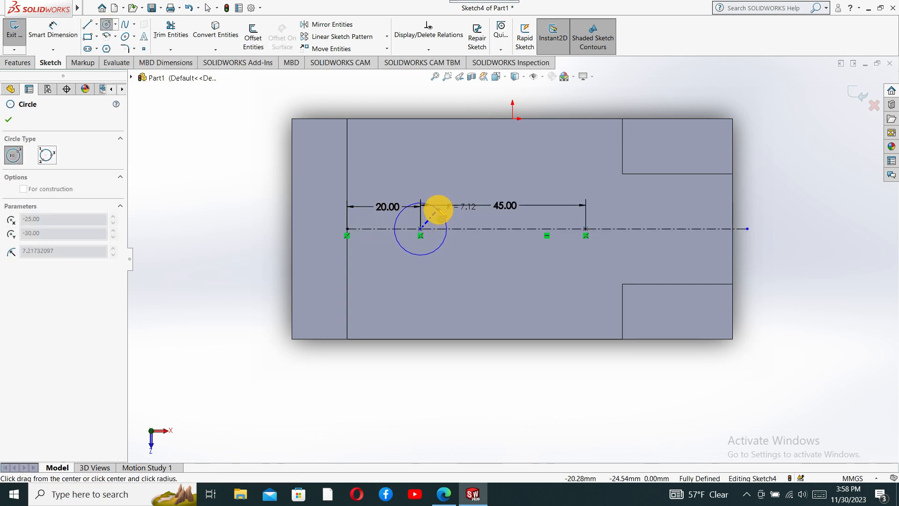
{"action": "left_click", "coordinate": [434, 218]}
{"action": "left_click", "coordinate": [585, 229]}
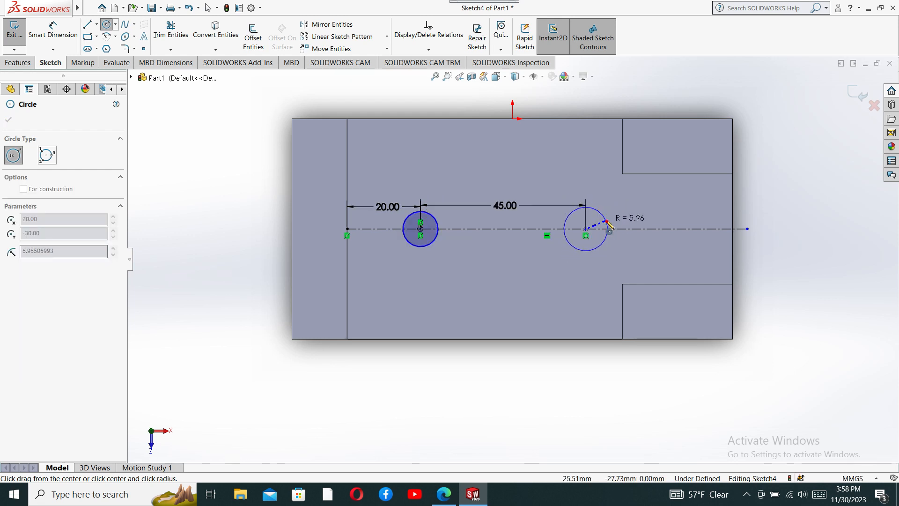
{"action": "left_click", "coordinate": [609, 226]}
Dimension the right circle's diameter to 20 mm
{"action": "left_click", "coordinate": [61, 35]}
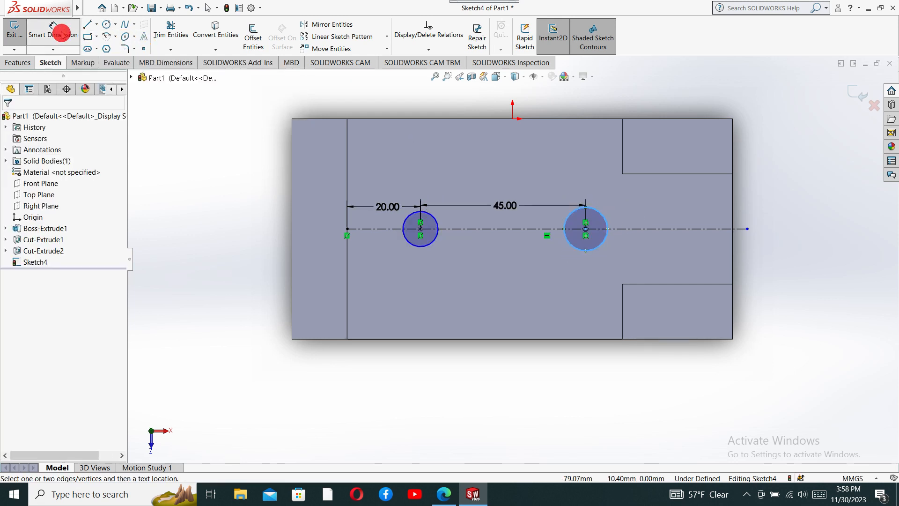
{"action": "left_click", "coordinate": [606, 220]}
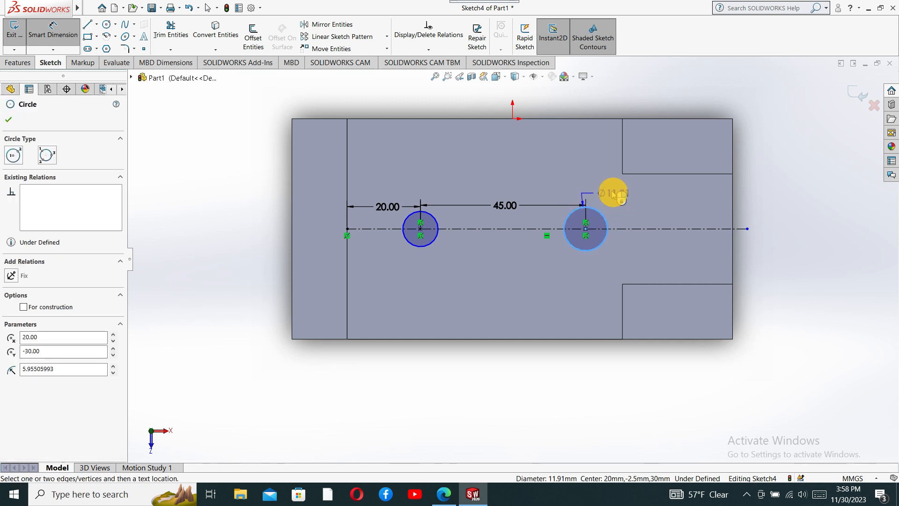
{"action": "left_click", "coordinate": [654, 191]}
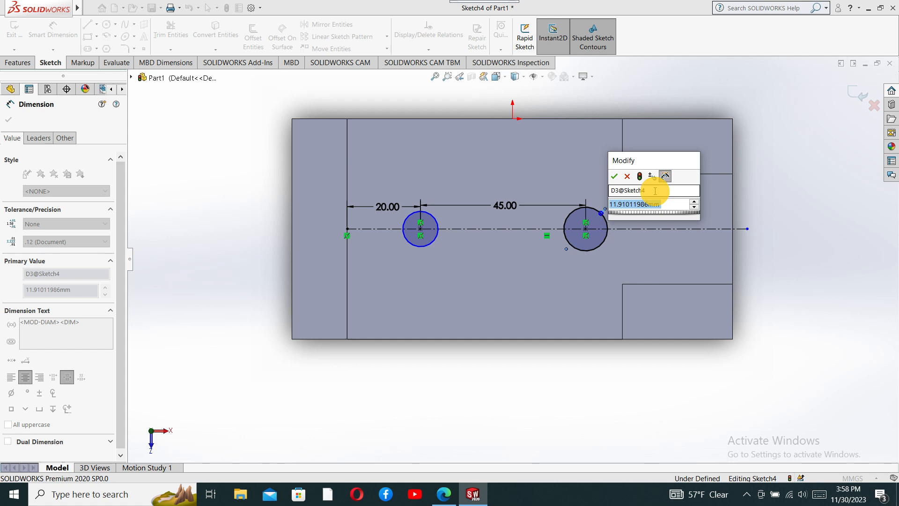
{"action": "type", "text": "20"}
{"action": "key", "text": "Return"}
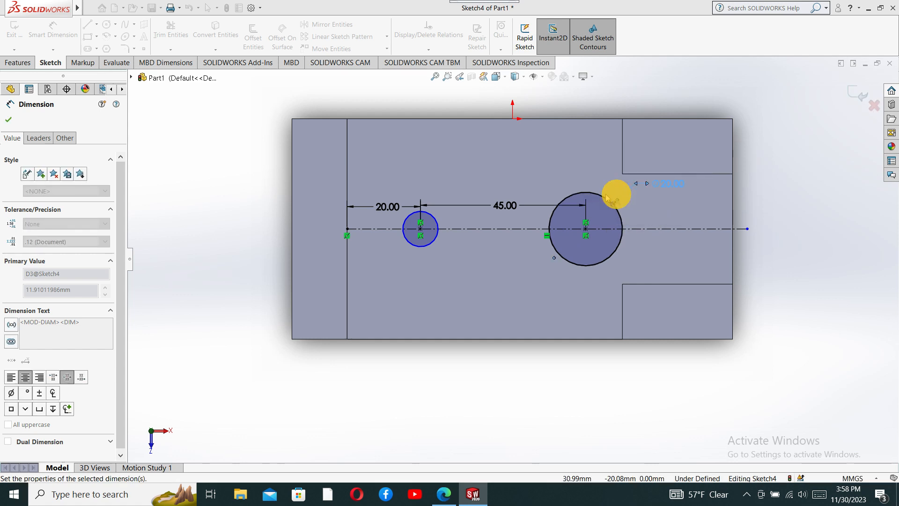
Dimension the left circle's diameter to 20 mm
{"action": "left_click", "coordinate": [431, 215]}
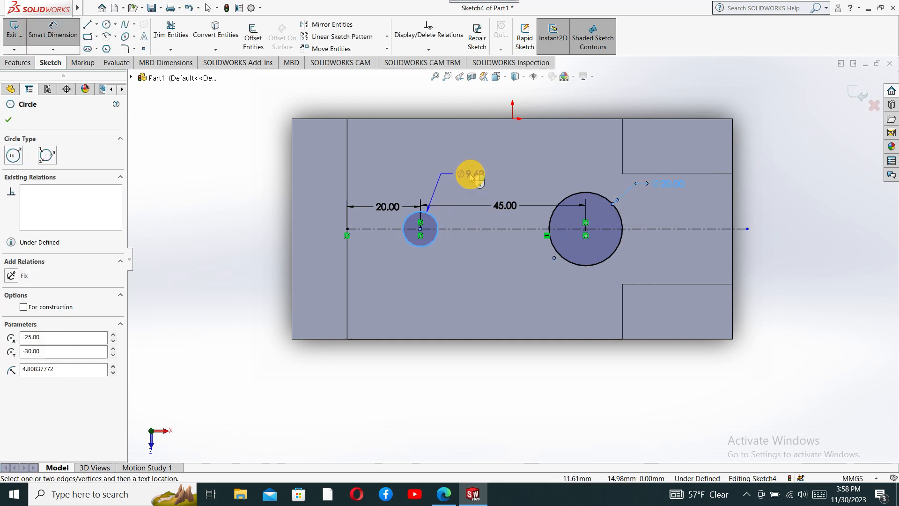
{"action": "left_click", "coordinate": [499, 182]}
{"action": "type", "text": "20"}
{"action": "key", "text": "Return"}
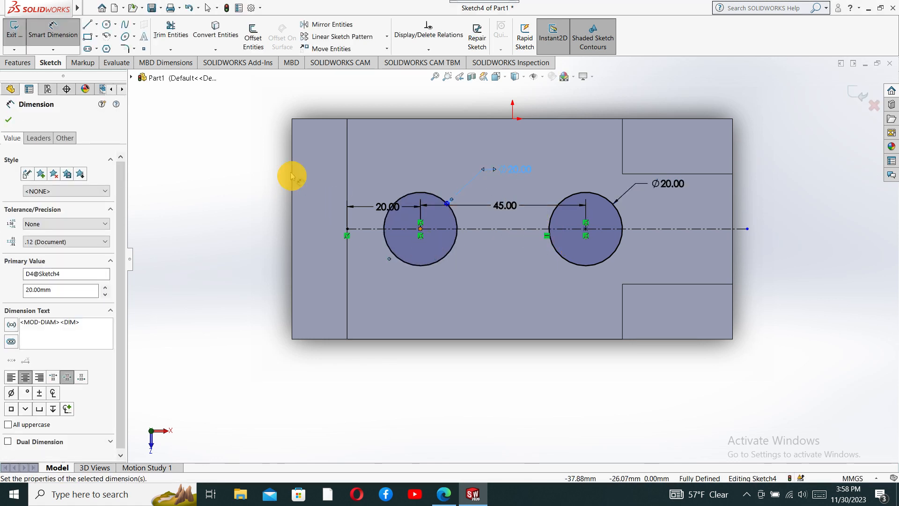
{"action": "left_click", "coordinate": [9, 119]}
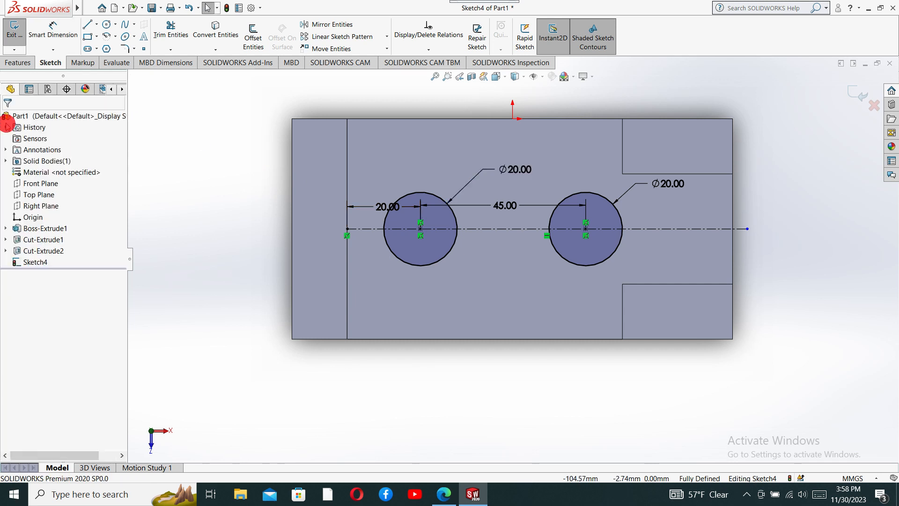
Cut-extrude the two 20 mm circles through the recessed floor with a blind depth of 60 mm
{"action": "left_click", "coordinate": [26, 63]}
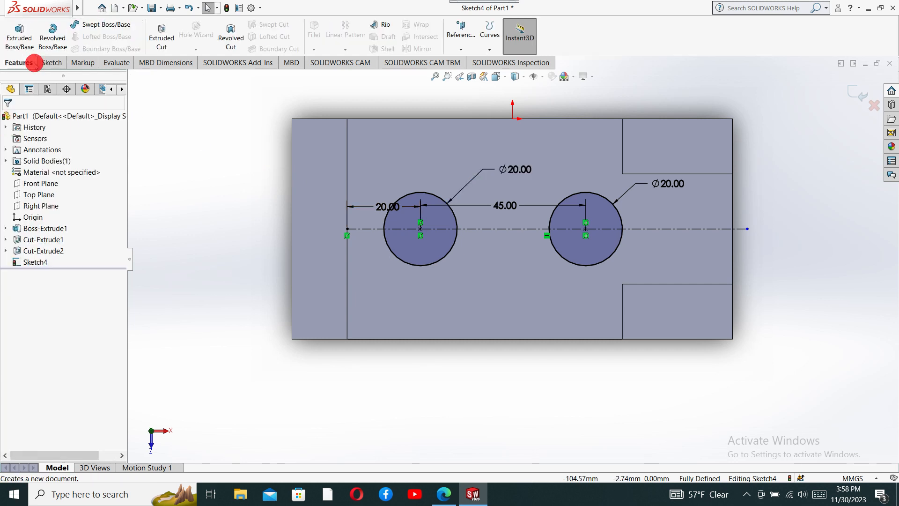
{"action": "left_click", "coordinate": [162, 33]}
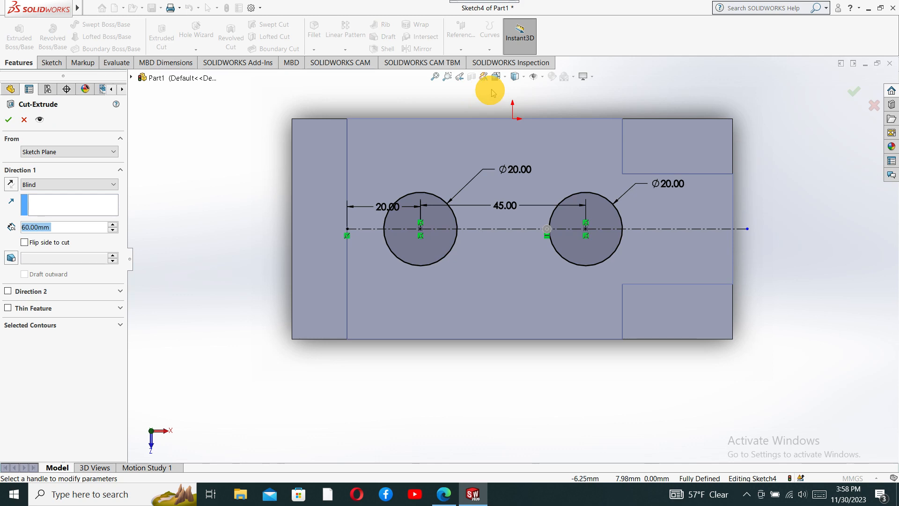
{"action": "left_click", "coordinate": [505, 77]}
{"action": "left_click", "coordinate": [538, 90]}
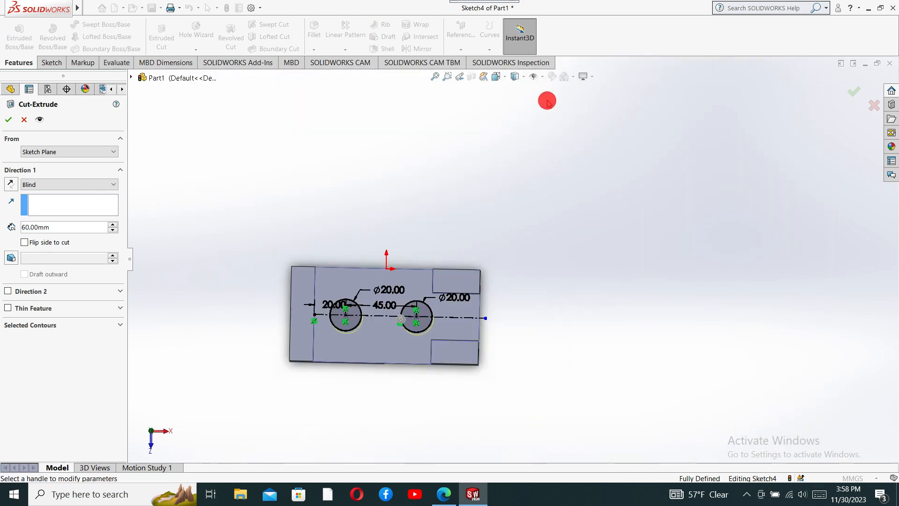
{"action": "left_click", "coordinate": [8, 119]}
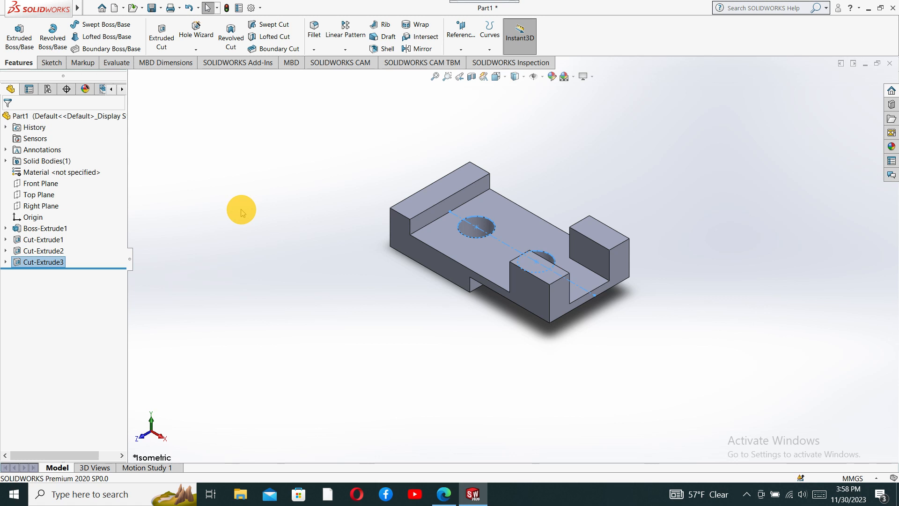
{"action": "scroll", "coordinate": [680, 281], "scroll_direction": "down", "scroll_amount": 2}
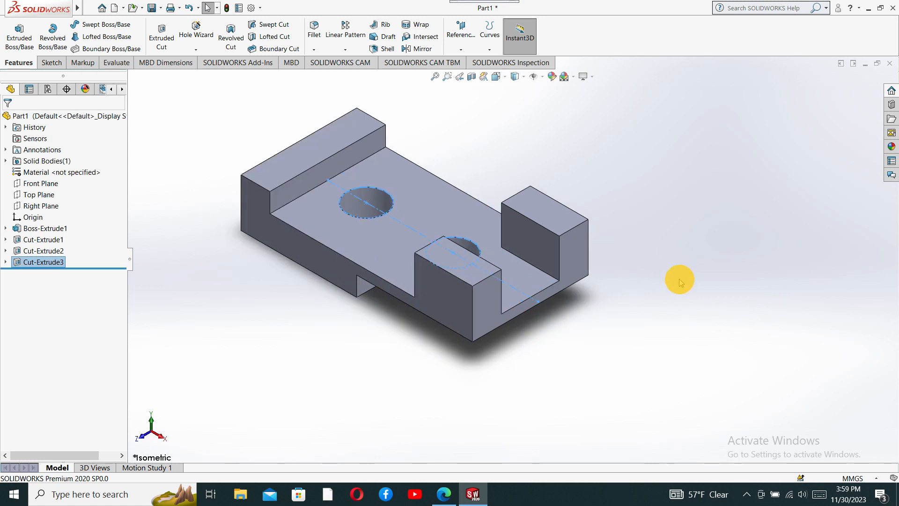
{"action": "scroll", "coordinate": [342, 251], "scroll_direction": "up", "scroll_amount": 2}
{"action": "scroll", "coordinate": [385, 240], "scroll_direction": "down", "scroll_amount": 3}
{"action": "scroll", "coordinate": [646, 183], "scroll_direction": "down", "scroll_amount": 1}
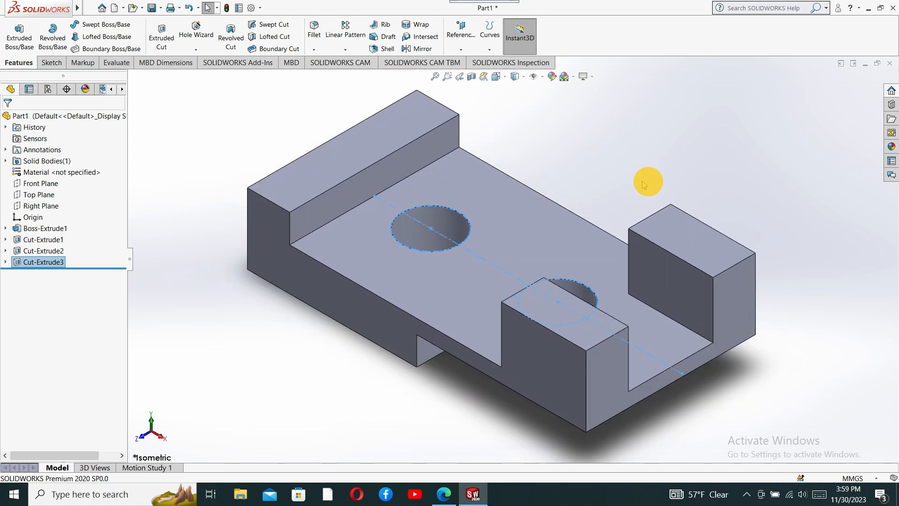
{"action": "scroll", "coordinate": [427, 267], "scroll_direction": "down", "scroll_amount": 3}
{"action": "scroll", "coordinate": [512, 295], "scroll_direction": "up", "scroll_amount": 4}
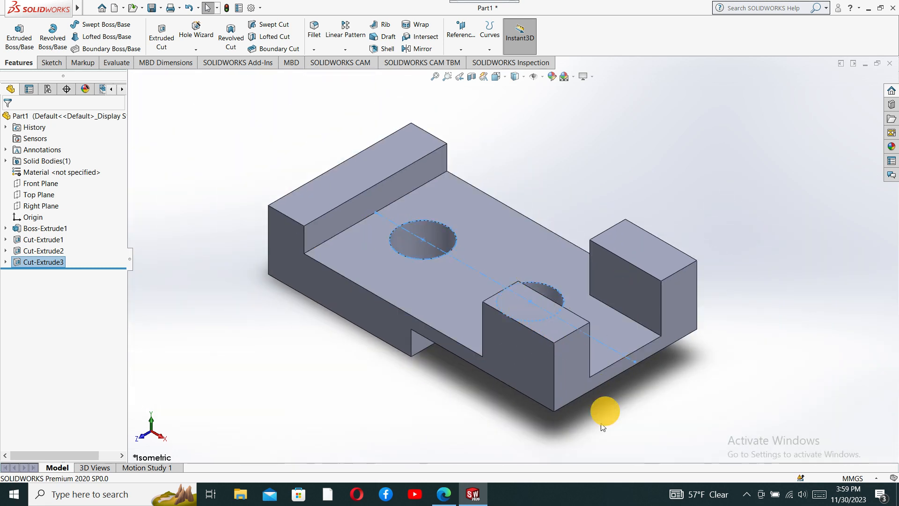
Apply a yellow appearance from the Solid category to the entire body
{"action": "left_click", "coordinate": [891, 147]}
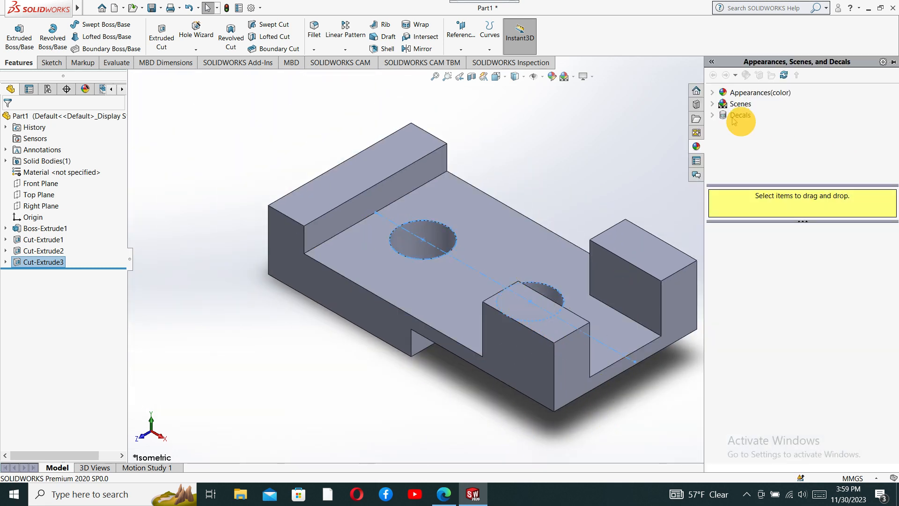
{"action": "left_click", "coordinate": [723, 93]}
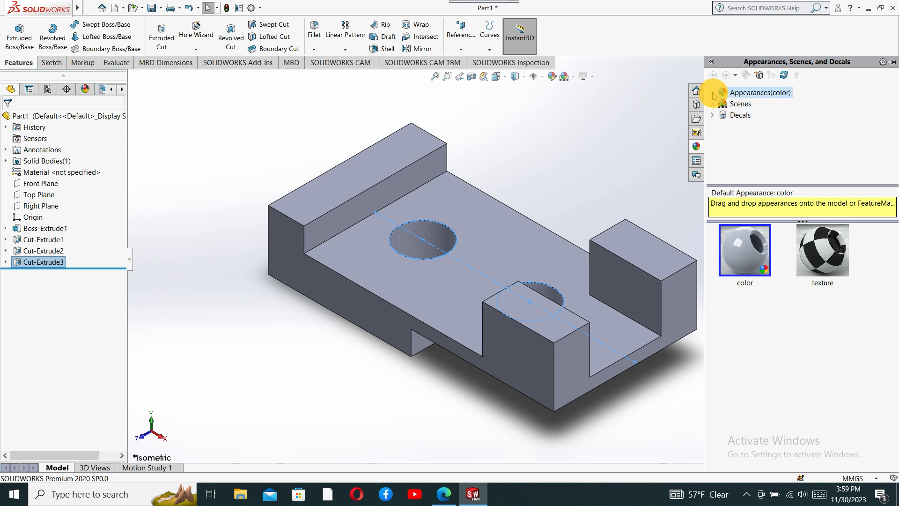
{"action": "left_click", "coordinate": [713, 92]}
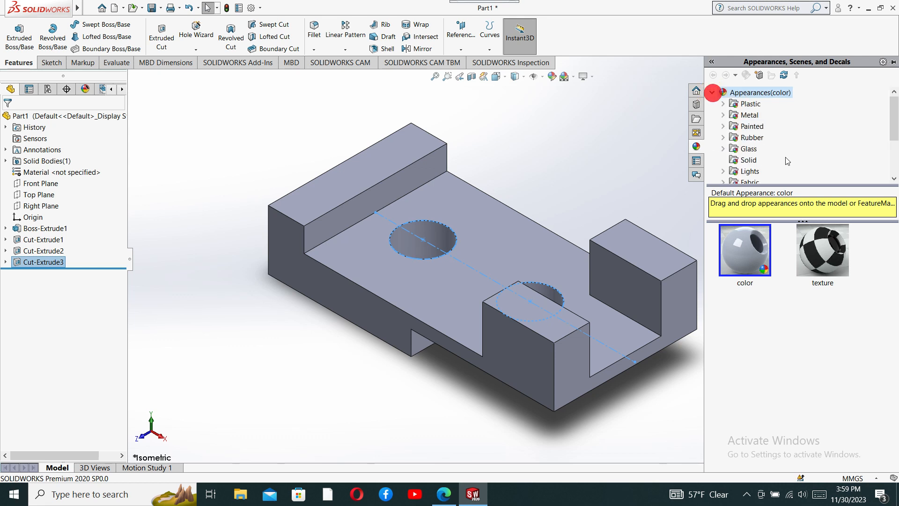
{"action": "left_click", "coordinate": [750, 160]}
{"action": "left_click_drag", "start_coordinate": [805, 323], "coordinate": [563, 298]}
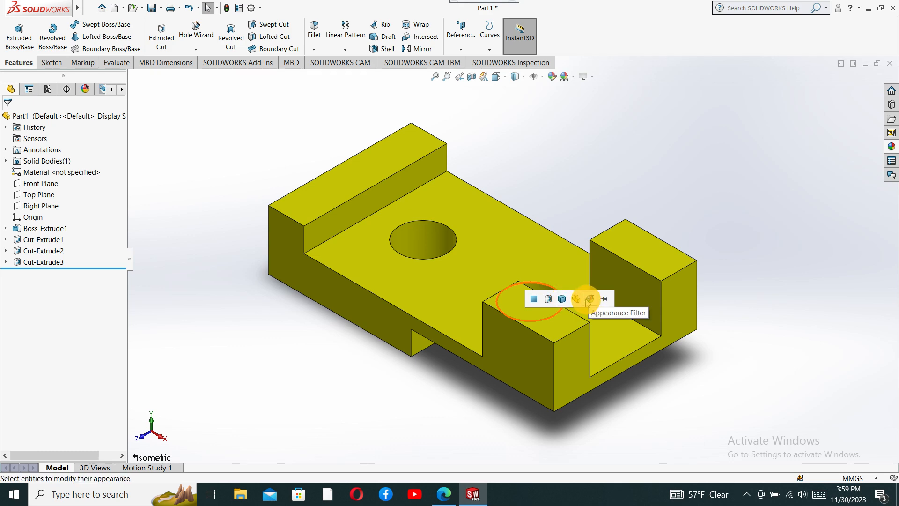
{"action": "left_click", "coordinate": [563, 300]}
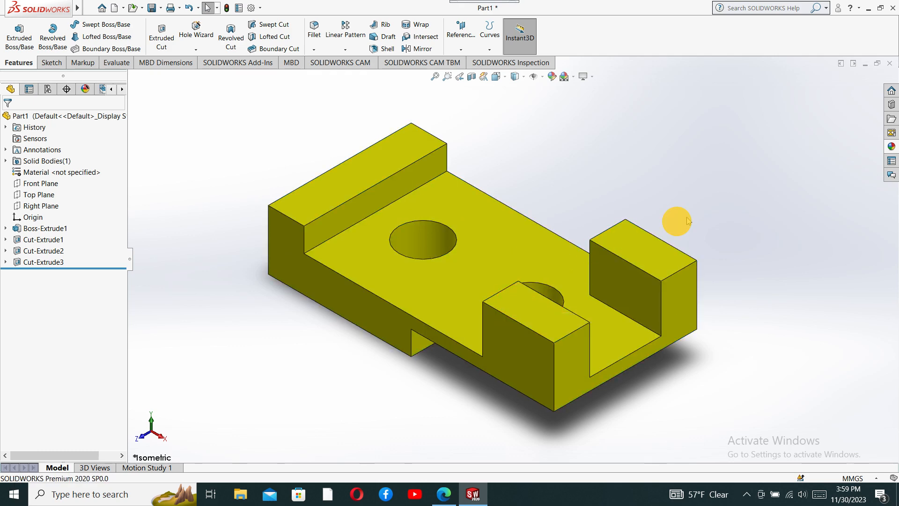
Examine the finished yellow part from several angles, including its two holes, end slot and underside step
{"action": "middle_click_drag", "start_coordinate": [406, 357], "coordinate": [364, 136]}
{"action": "mouse_move", "coordinate": [363, 137]}
{"action": "right_mouse_down"}
{"action": "mouse_move", "coordinate": [346, 147]}
{"action": "mouse_move", "coordinate": [355, 146]}
{"action": "right_mouse_up"}
{"action": "middle_click_drag", "start_coordinate": [603, 172], "coordinate": [591, 185]}
{"action": "scroll", "coordinate": [374, 247], "scroll_direction": "down", "scroll_amount": 1}
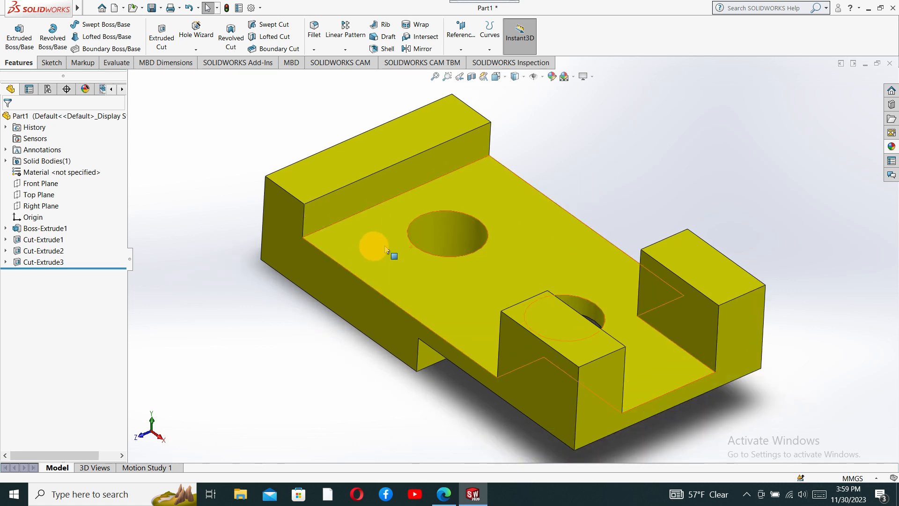
{"action": "scroll", "coordinate": [393, 248], "scroll_direction": "up", "scroll_amount": 1}
{"action": "scroll", "coordinate": [828, 262], "scroll_direction": "up", "scroll_amount": 1}
{"action": "scroll", "coordinate": [832, 272], "scroll_direction": "down", "scroll_amount": 2}
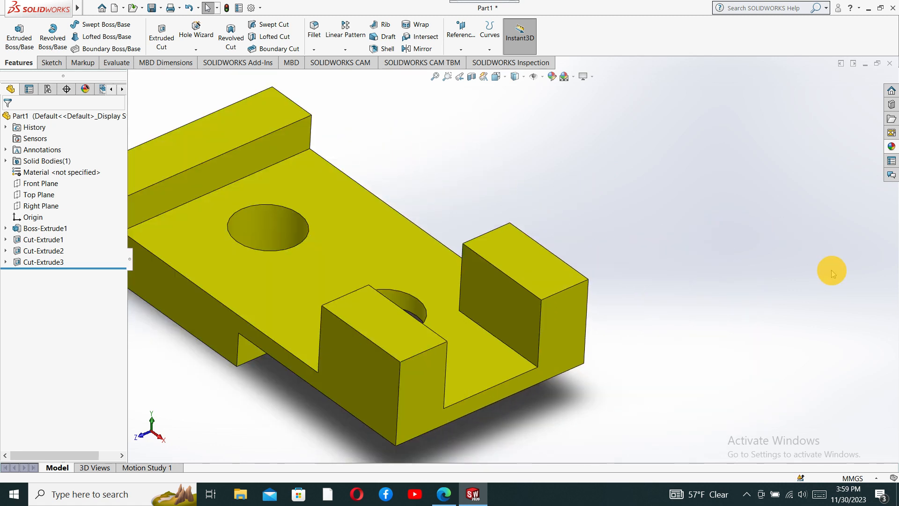
{"action": "scroll", "coordinate": [832, 271], "scroll_direction": "up", "scroll_amount": 1}
{"action": "scroll", "coordinate": [515, 321], "scroll_direction": "down", "scroll_amount": 1}
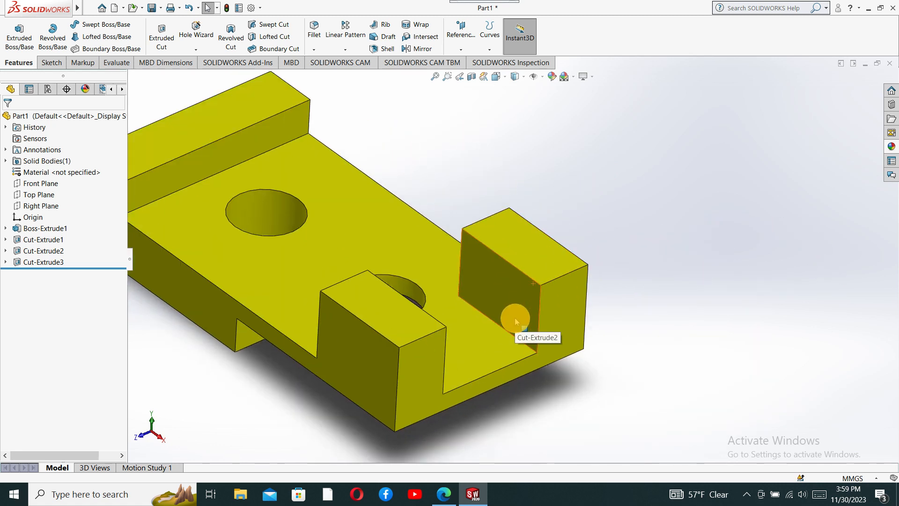
{"action": "scroll", "coordinate": [516, 317], "scroll_direction": "up", "scroll_amount": 1}
{"action": "middle_click_drag", "start_coordinate": [683, 237], "coordinate": [673, 248]}
{"action": "middle_click_drag", "start_coordinate": [655, 291], "coordinate": [639, 306]}
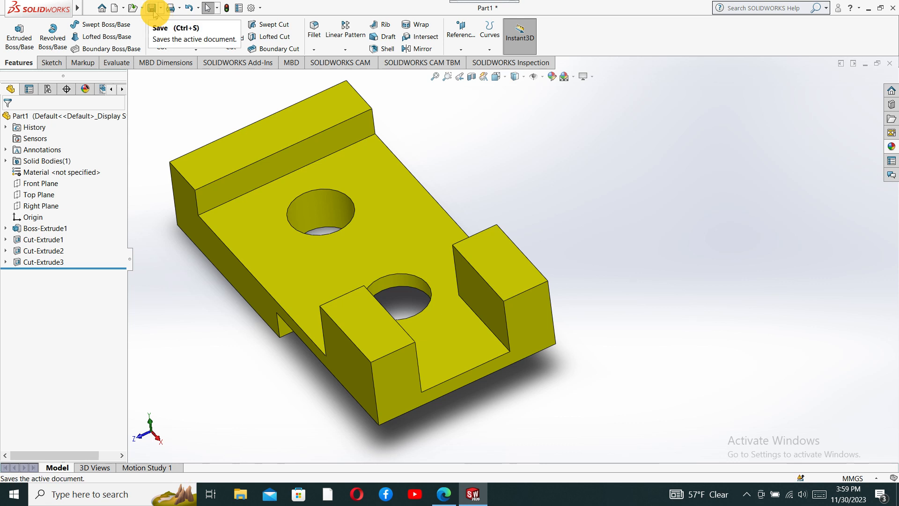
Capture the screen showing the finished part with ScreenHunter and save it as JPEG file 6 in the photos folder
{"action": "mouse_move", "coordinate": [467, 10]}
{"action": "left_click", "coordinate": [462, 33]}
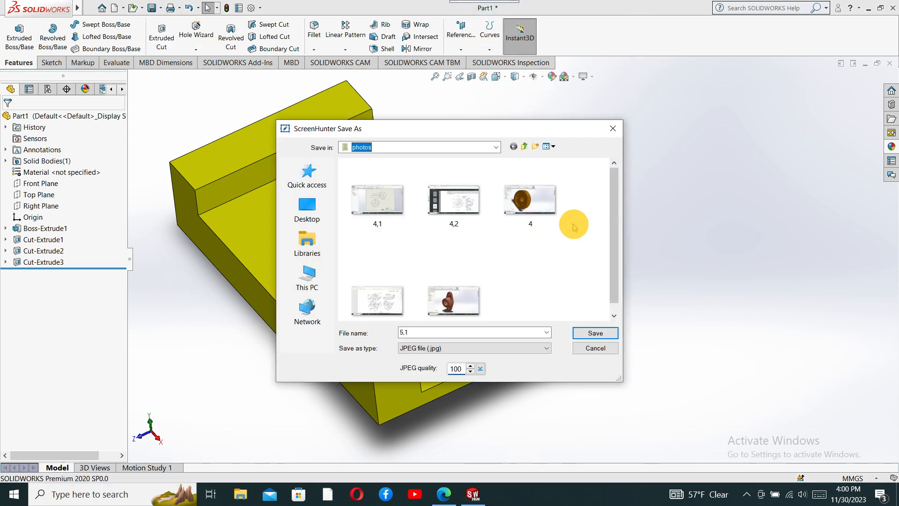
{"action": "left_click", "coordinate": [439, 334]}
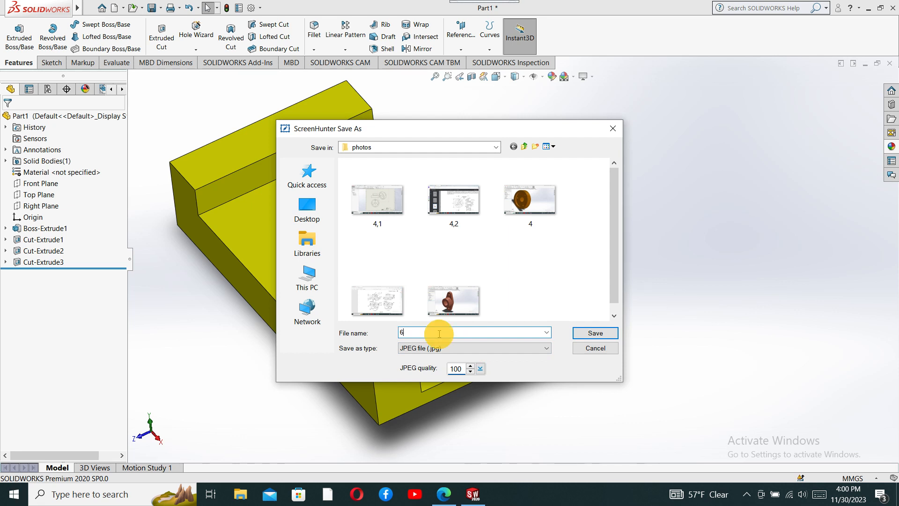
{"action": "left_click", "coordinate": [608, 330]}
{"action": "left_click", "coordinate": [605, 336]}
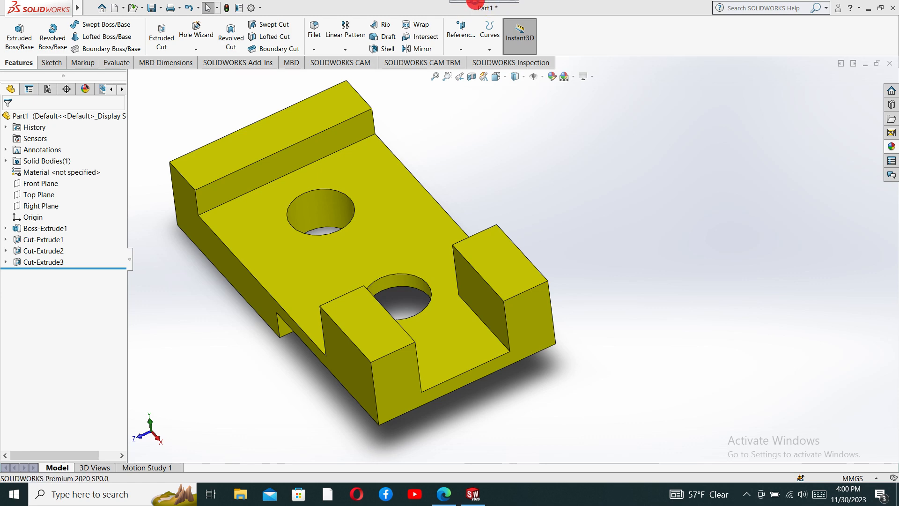
{"action": "left_click", "coordinate": [477, 3]}
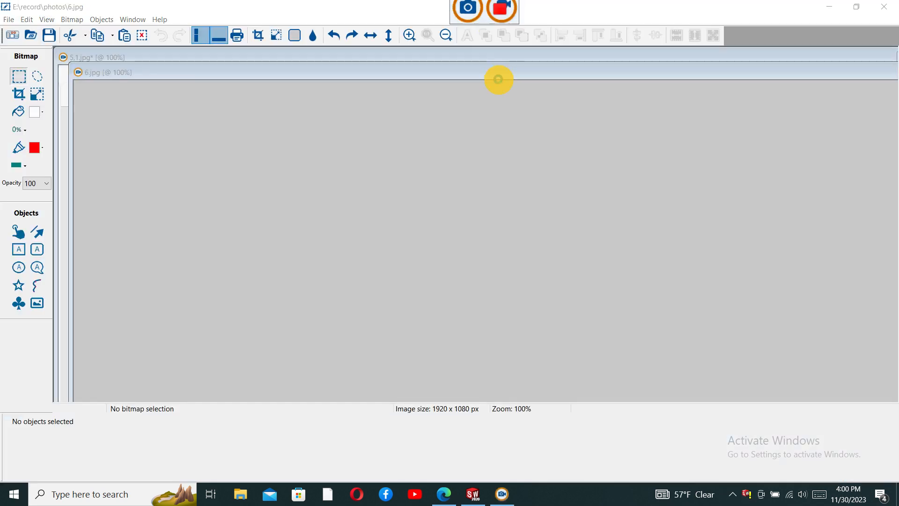